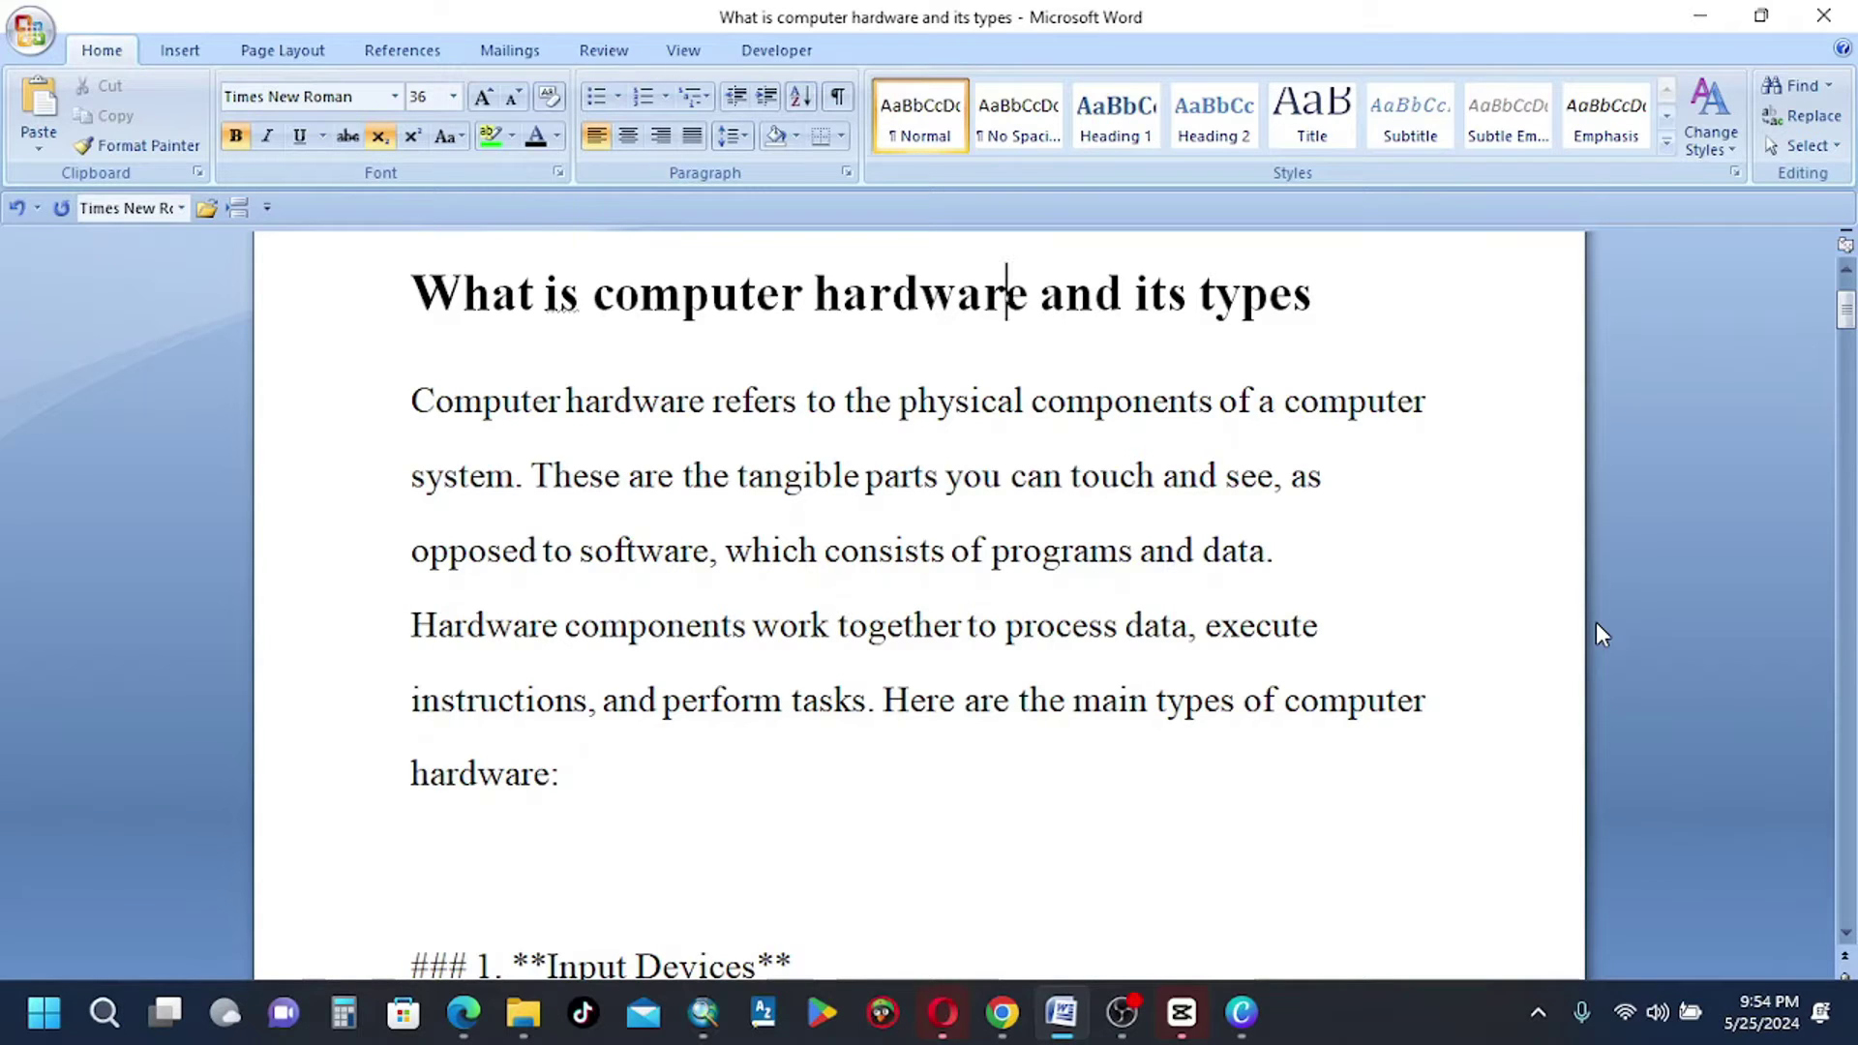
# Read through the introduction on computer hardware and the Input Devices section, from Keyboard to Touchscreen
pyautogui.press('Down')
pyautogui.press('Down')
pyautogui.press('Down')
pyautogui.press('Down')
pyautogui.press('Down')
pyautogui.press('Down')
pyautogui.press('Down')
pyautogui.press('Down')
pyautogui.press('Down')
pyautogui.press('Down')
pyautogui.press('Down')
pyautogui.press('Down')
pyautogui.press('Down')
pyautogui.press('Down')
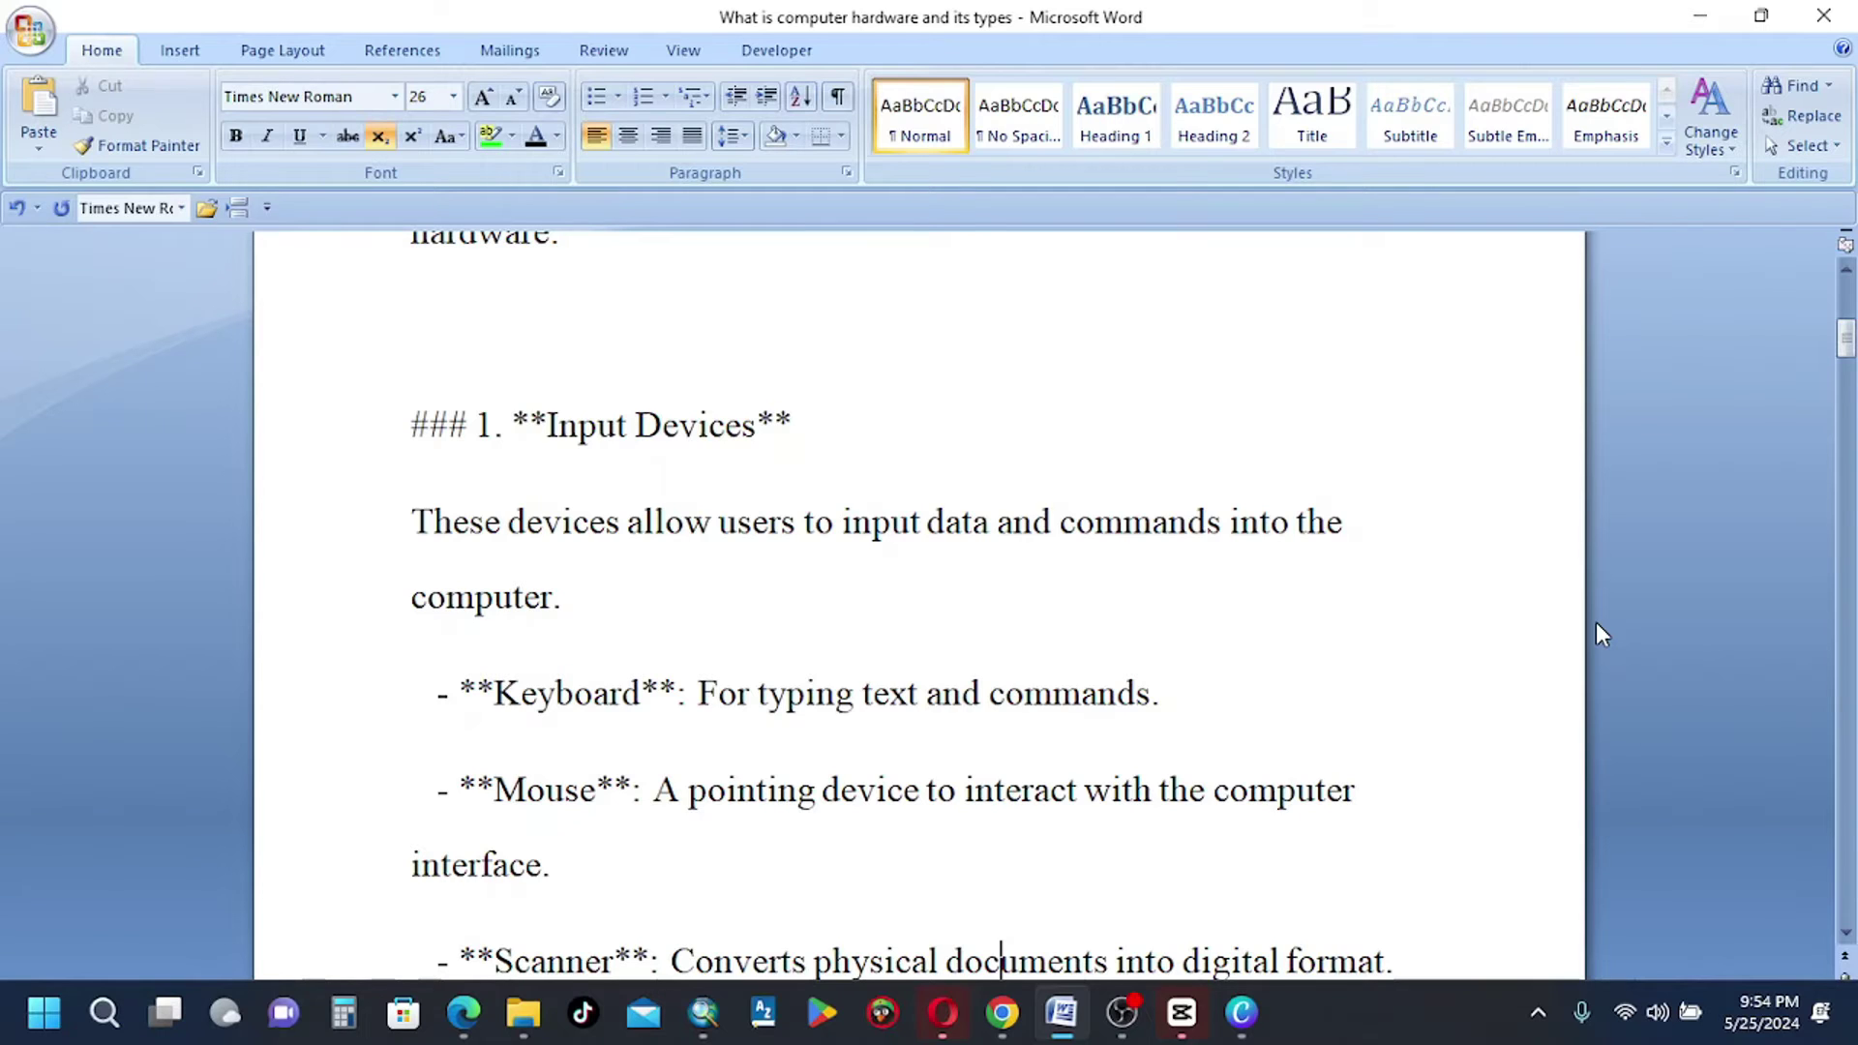
pyautogui.press('Down')
pyautogui.press('Down')
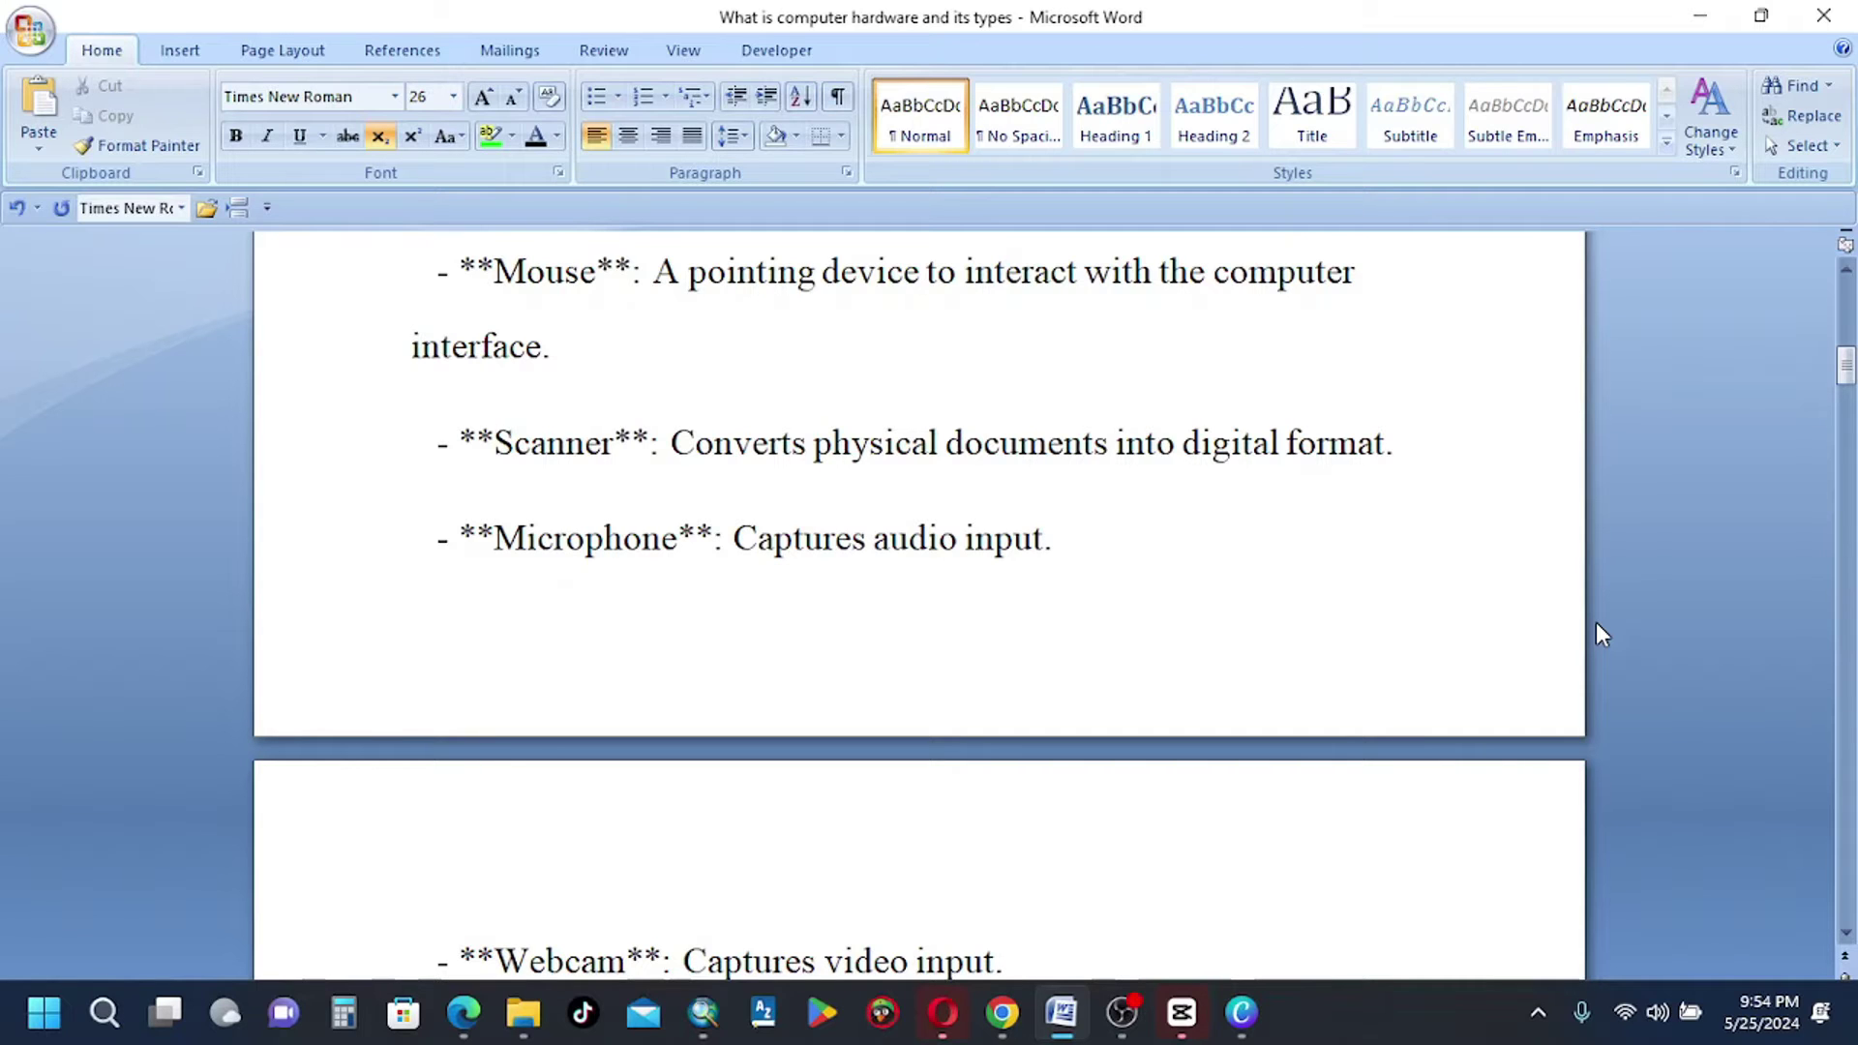
pyautogui.press('Down')
pyautogui.press('Down')
pyautogui.press('Down')
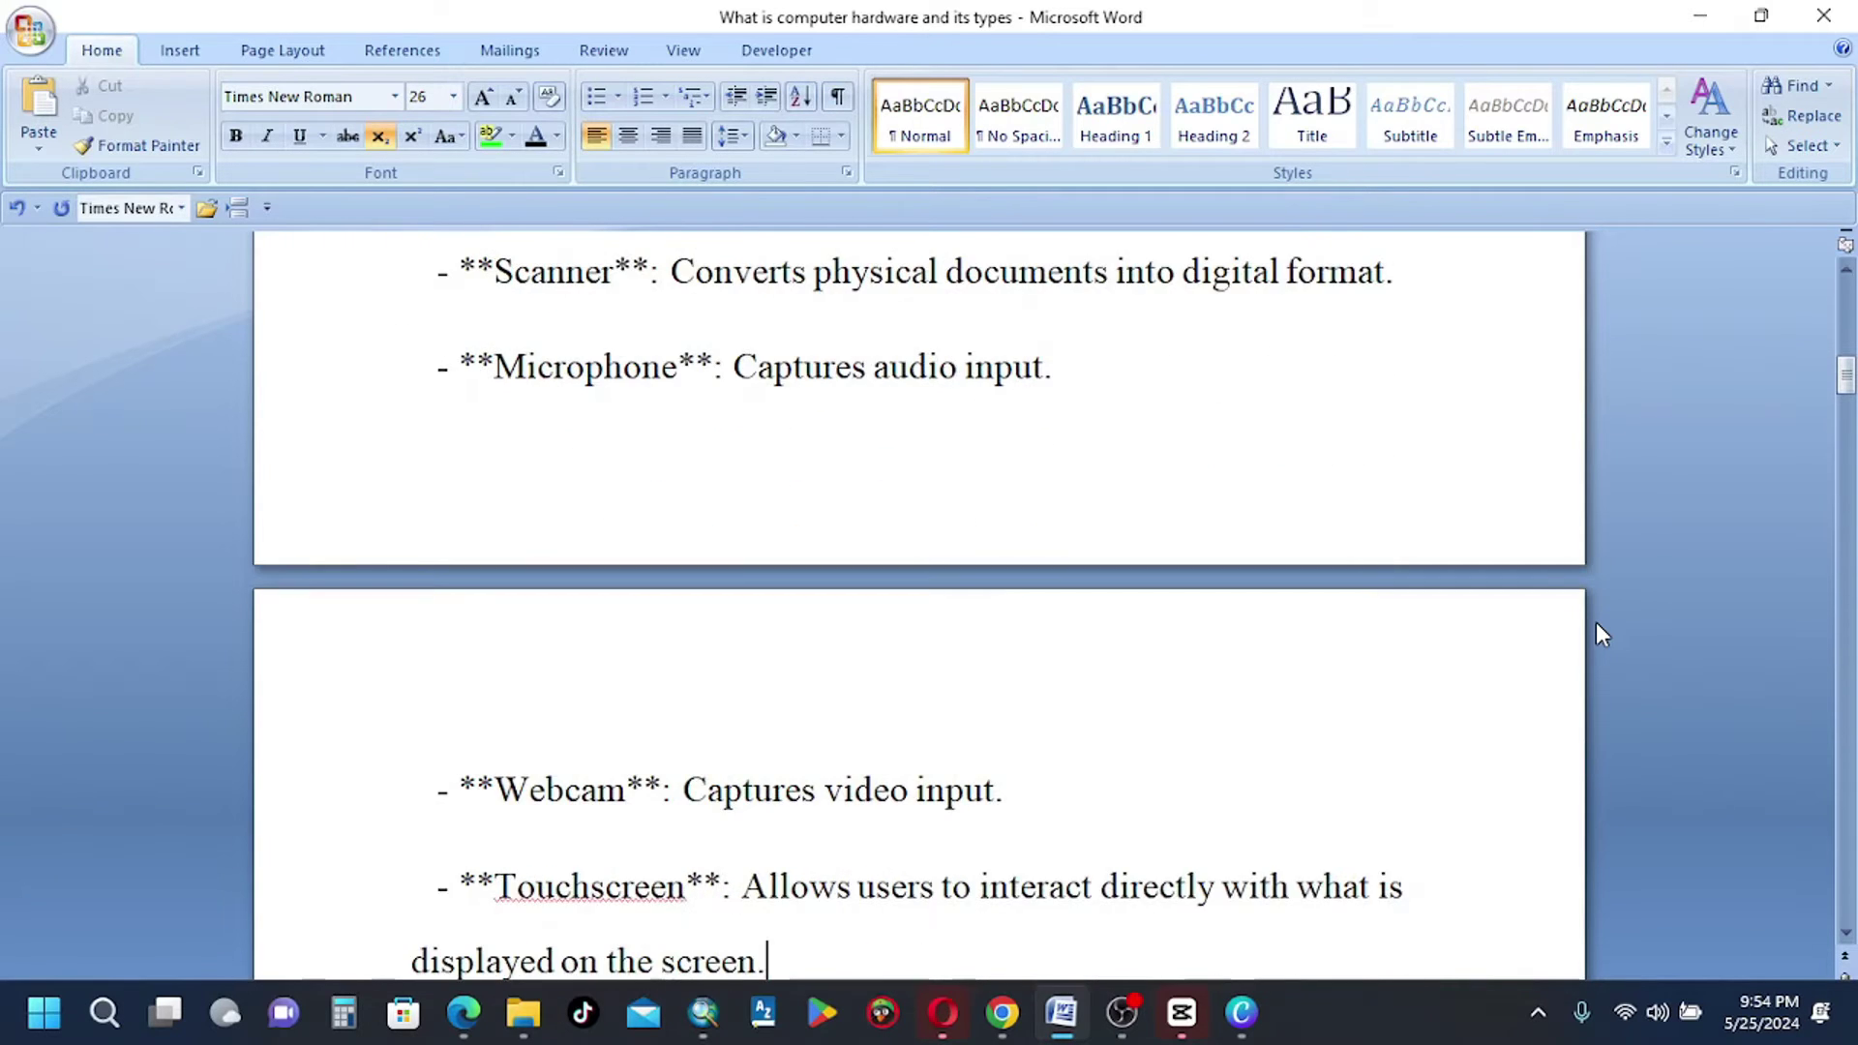
# Review the Output Devices section, covering the monitor, printer, speakers and projector entries
pyautogui.press('Down')
pyautogui.press('Down')
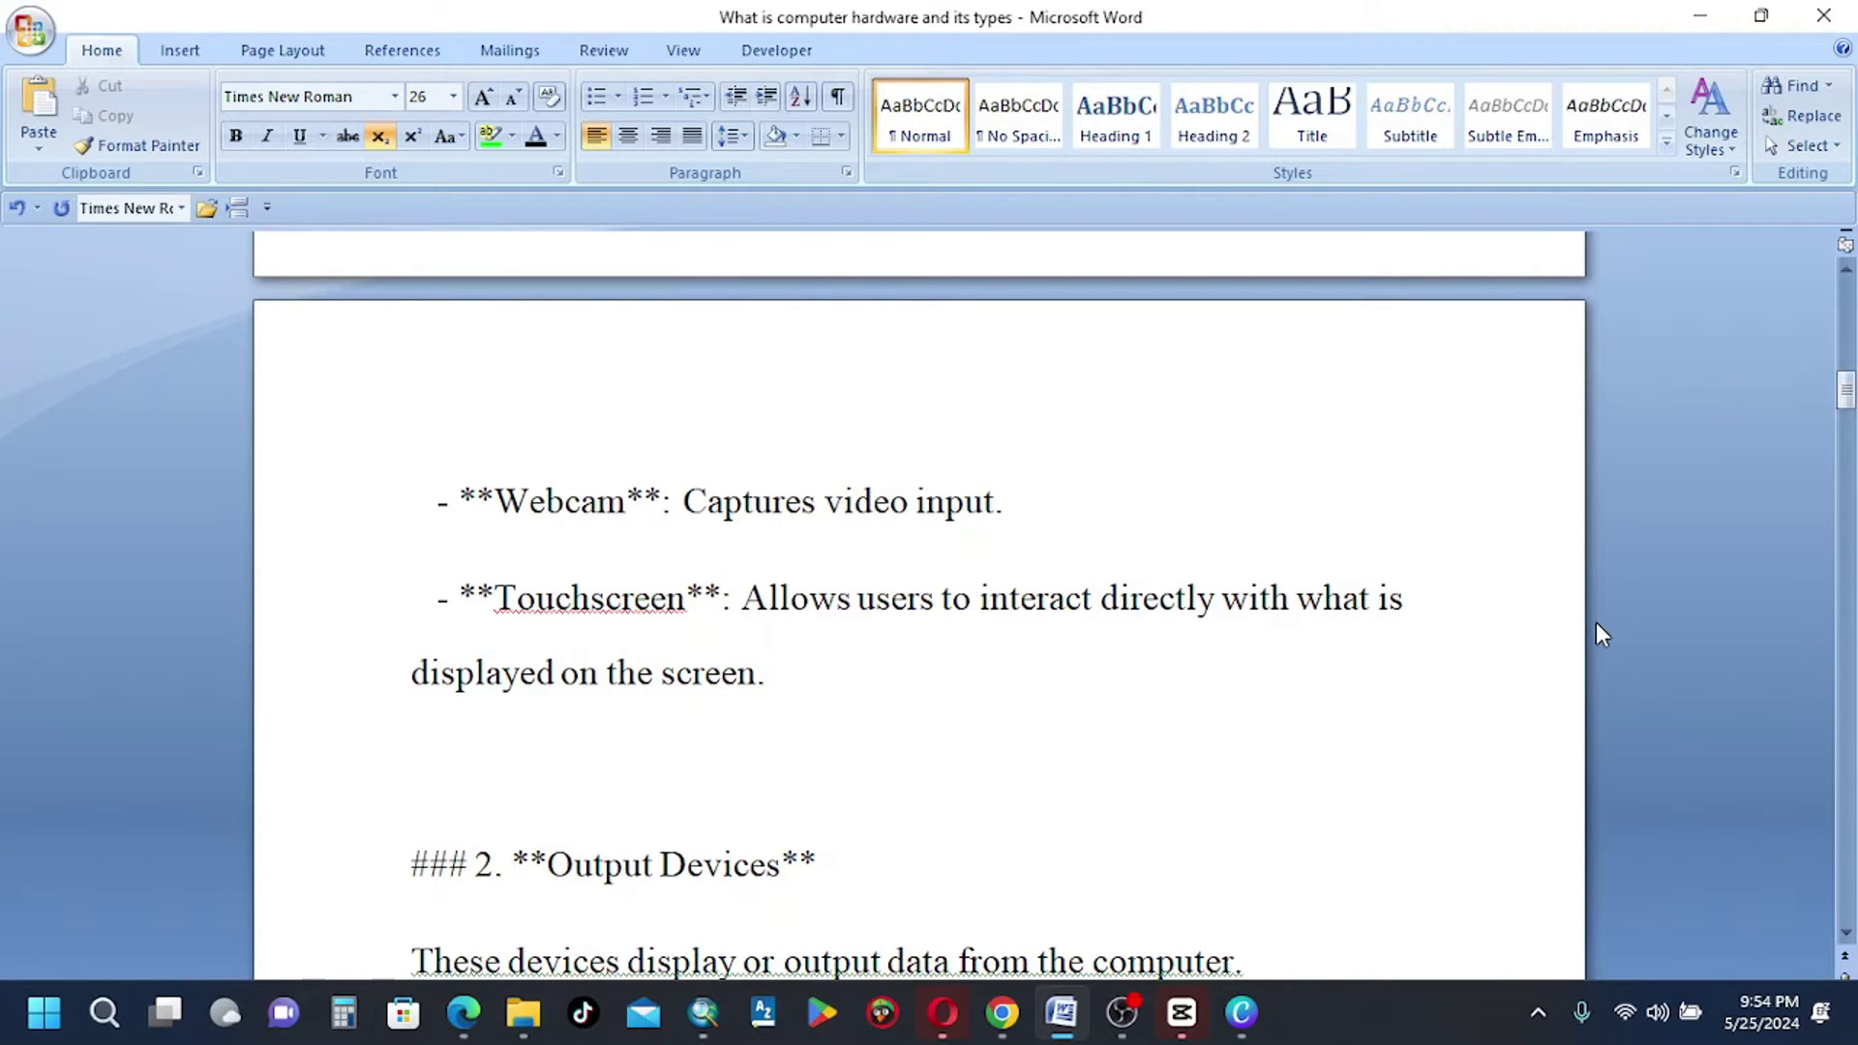
pyautogui.press('Down')
pyautogui.press('Down')
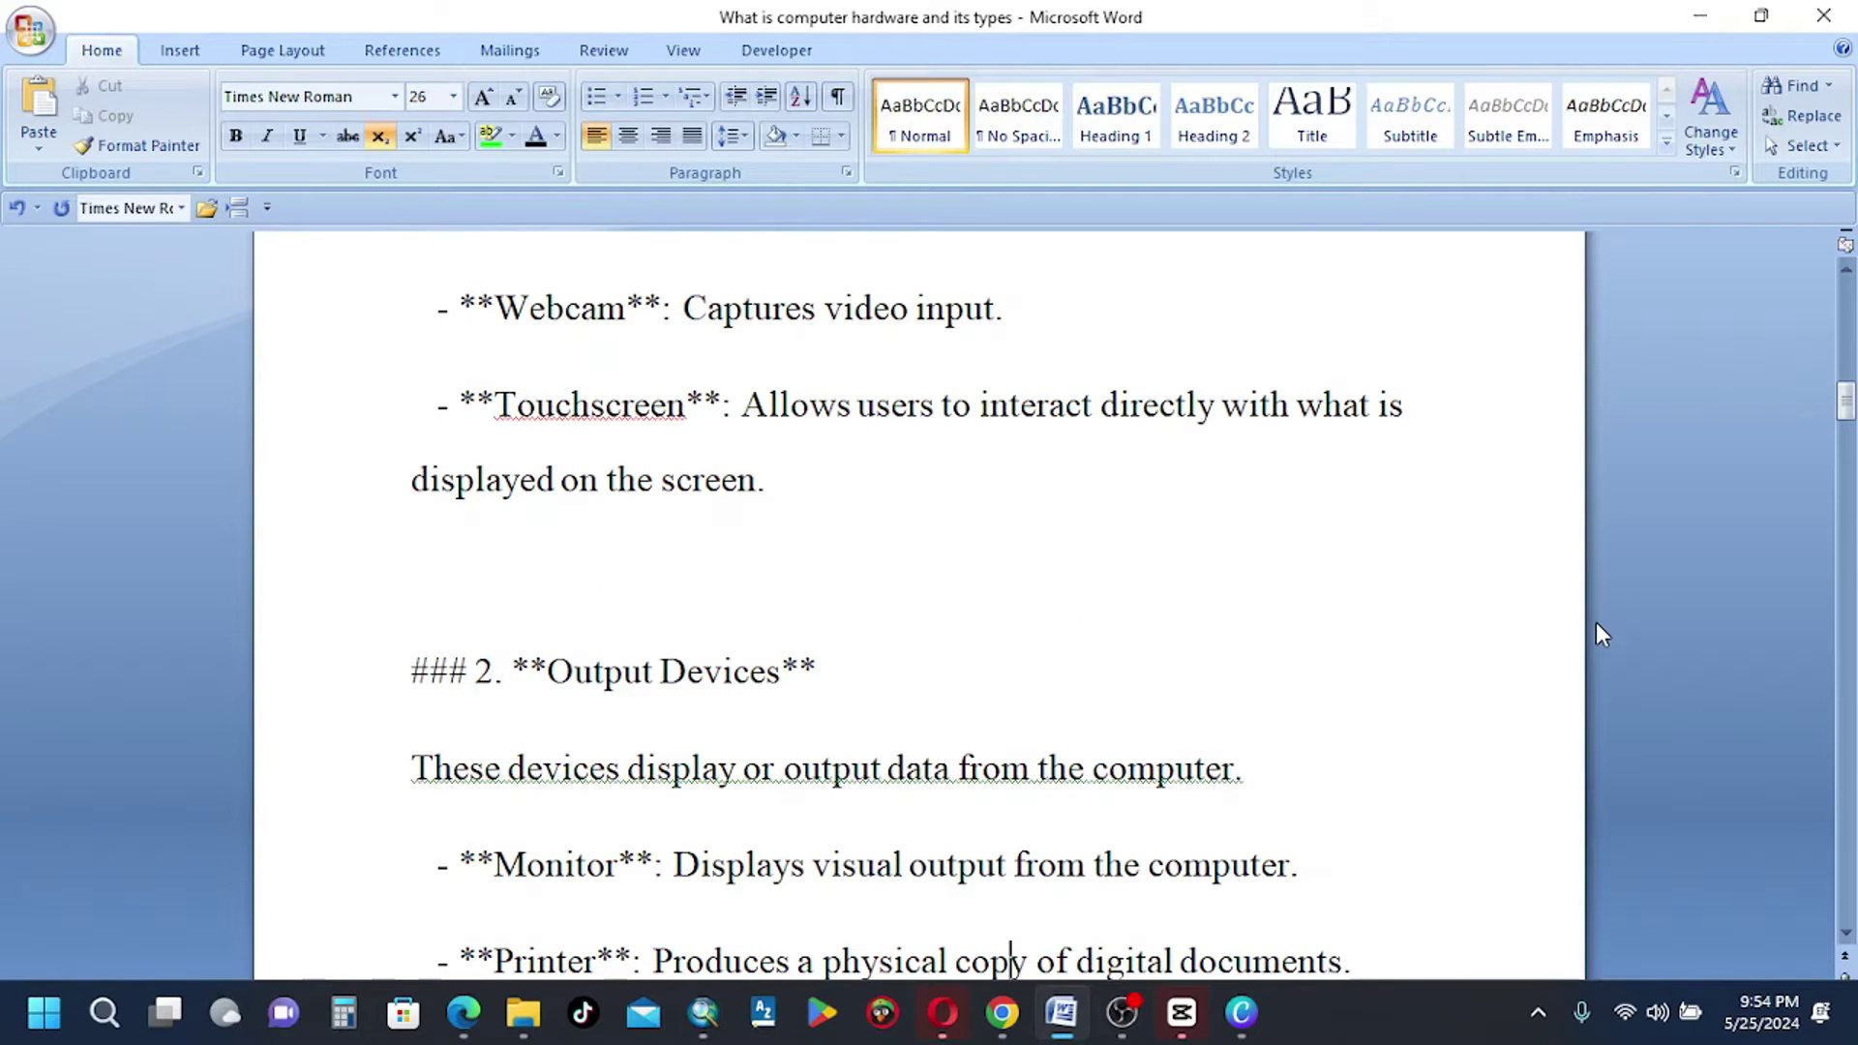
pyautogui.press('Down')
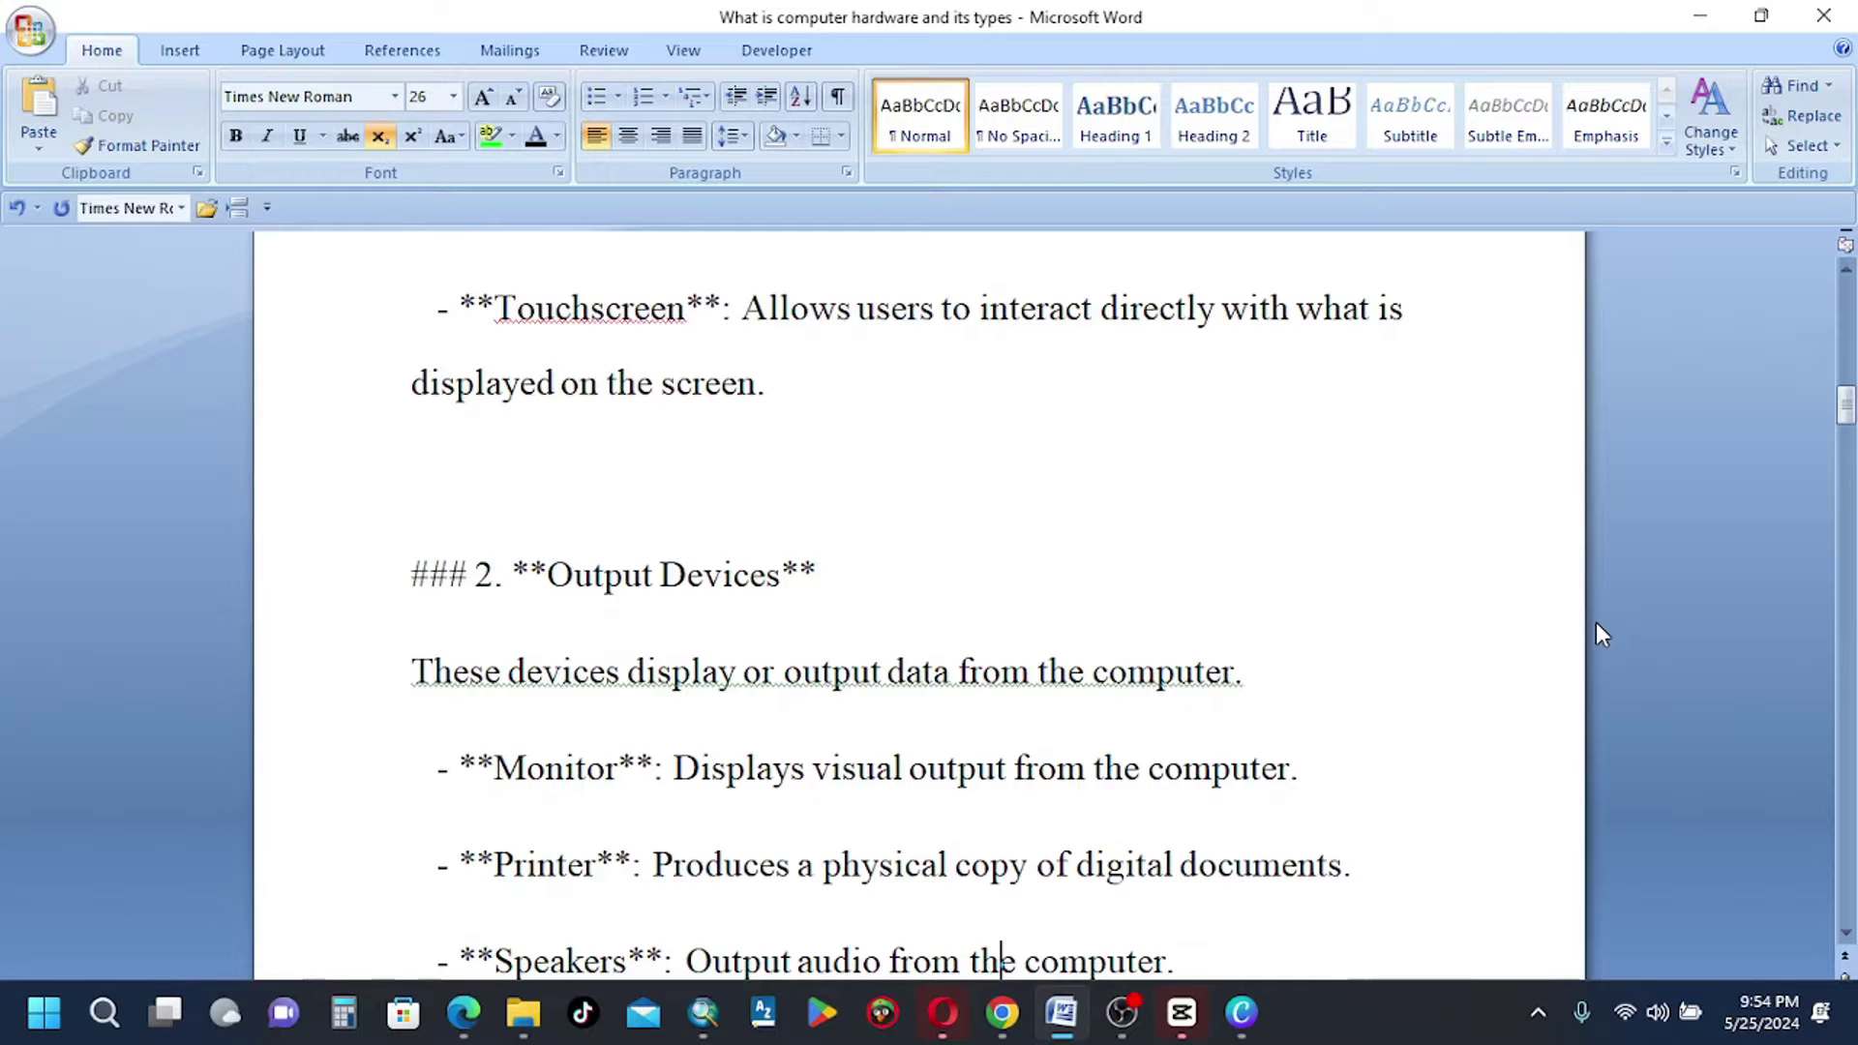
pyautogui.press('Down')
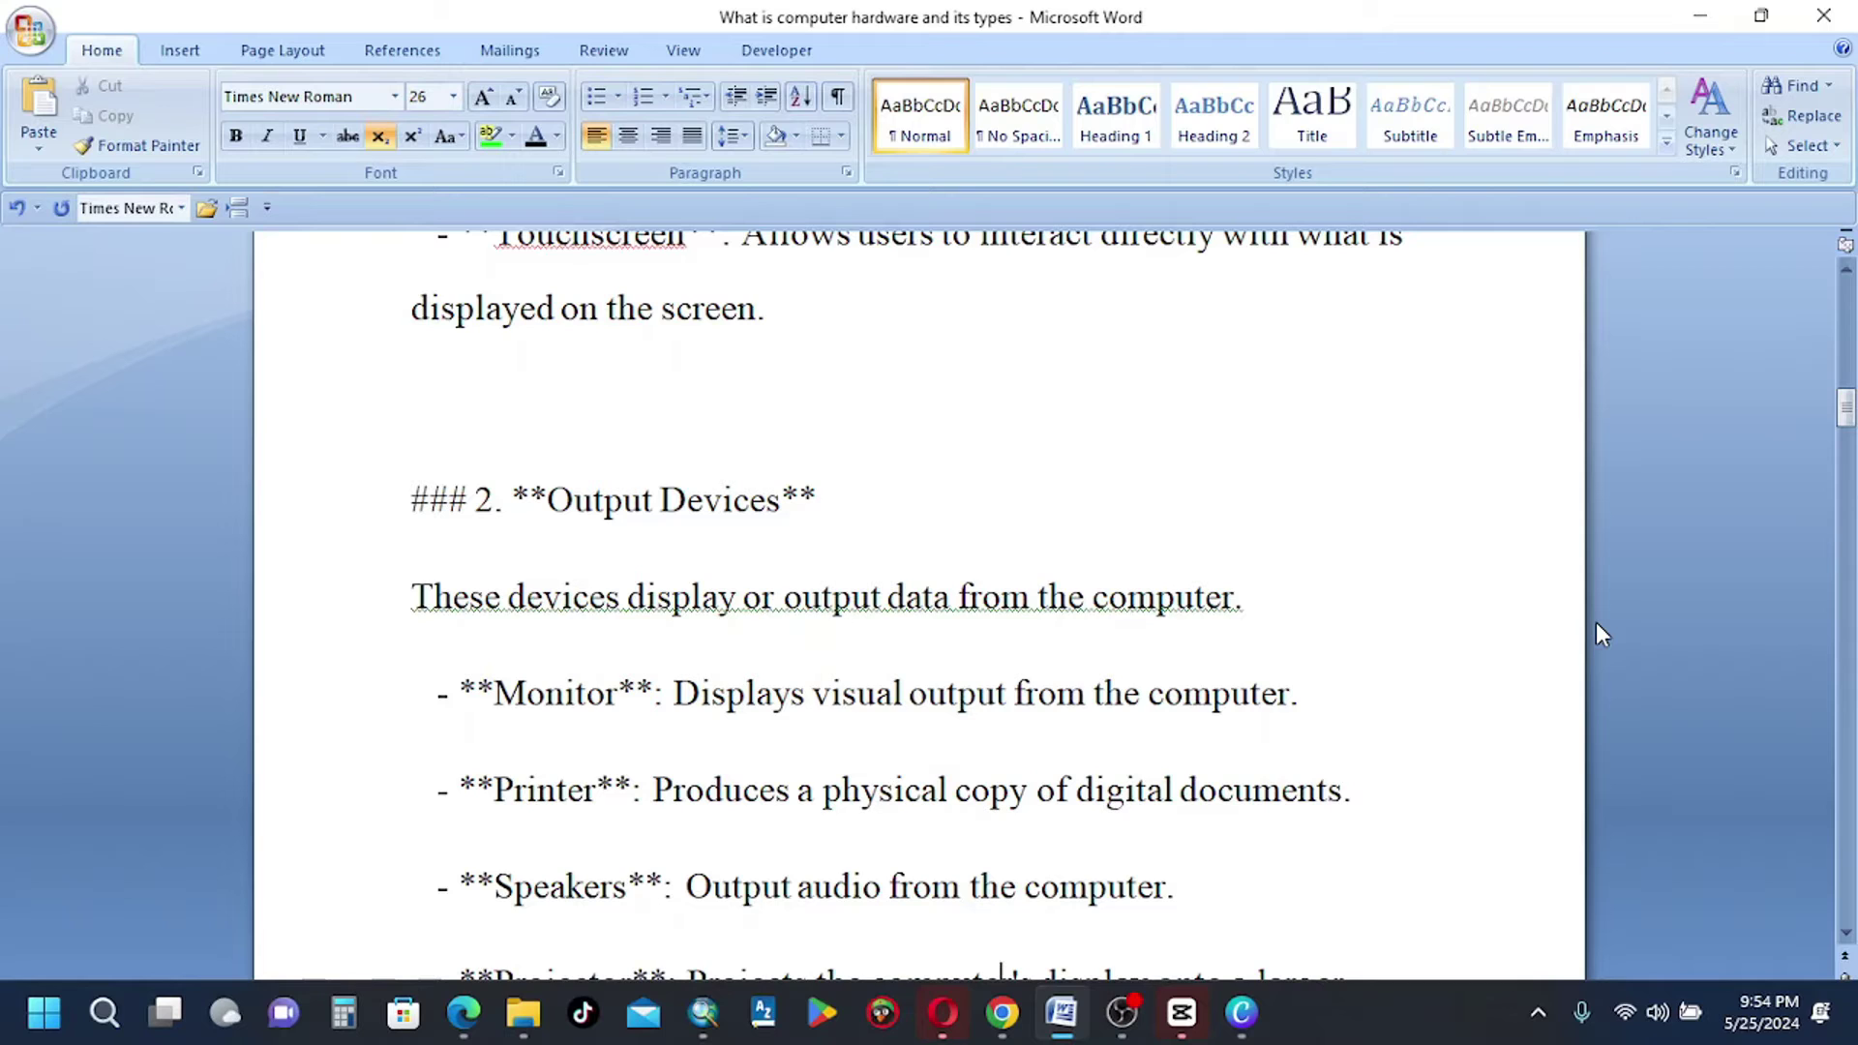
pyautogui.press('Down')
pyautogui.press('Down')
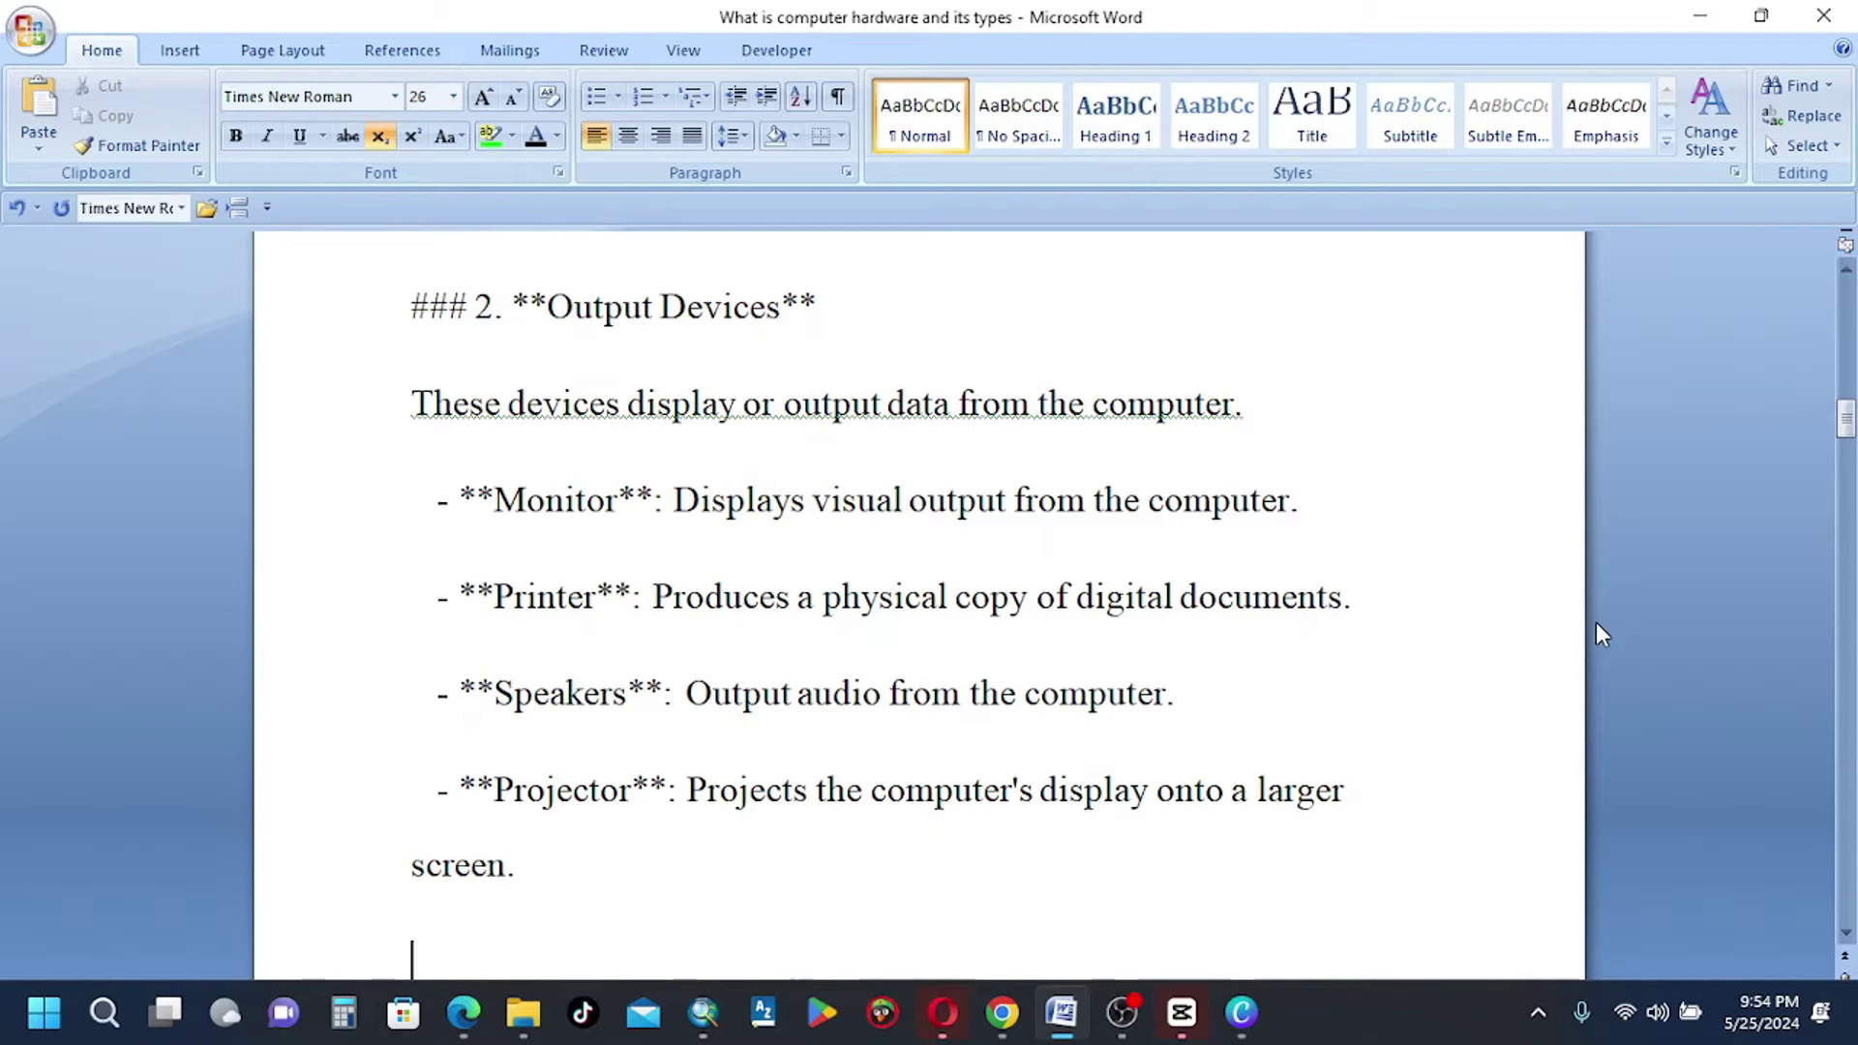
# Read through the Storage Devices section, from the Hard Disk Drive entry to the Memory Cards entry
pyautogui.write('### 3. **Storage Devices**')
pyautogui.press('Return')
pyautogui.write('These devices store data permanently or temporarily.')
pyautogui.press('Return')
pyautogui.press('Return')
pyautogui.write('- **Hard Disk Drive (HDD)**: Traditional storage device with spinning disks.')
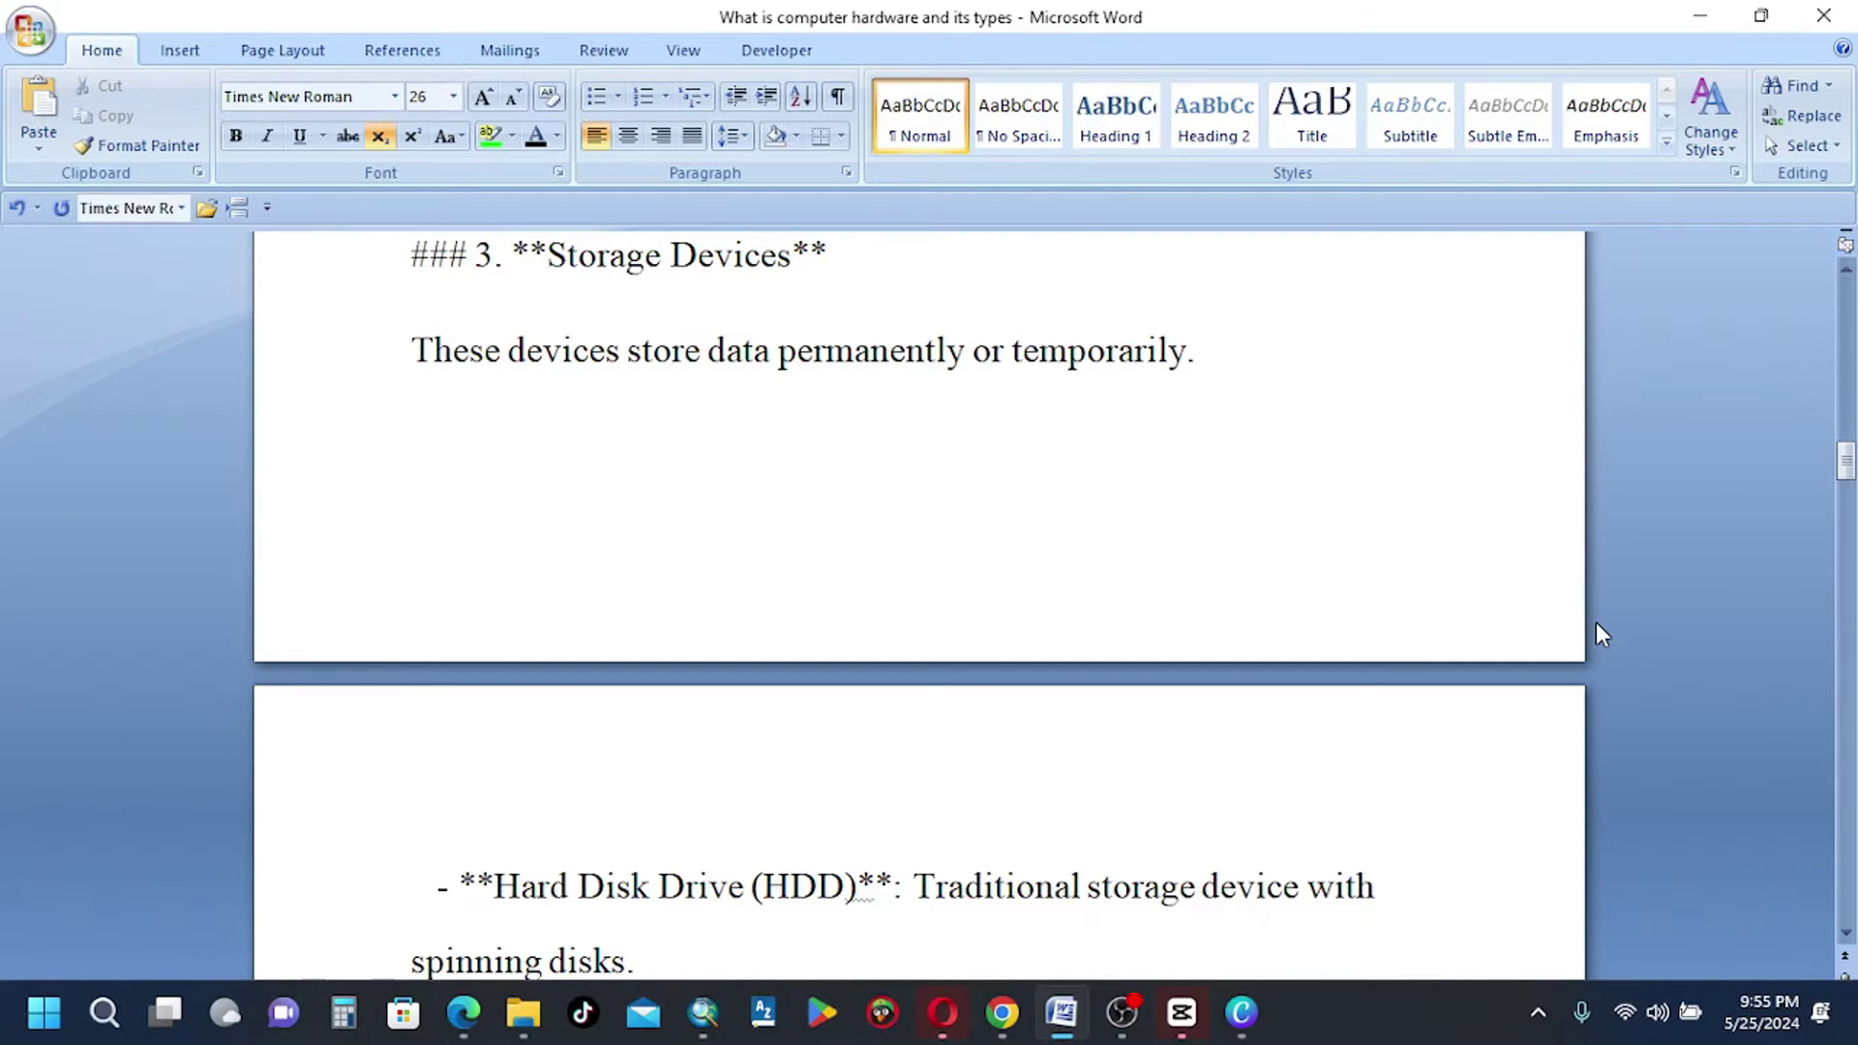
pyautogui.press('Return')
pyautogui.write('- **Solid State Drive (SSD)**: Faster storage device with no moving parts.')
pyautogui.press('Return')
pyautogui.write('- **Optical Drives**: Such as CD, DVD, or Blu-ray drives, used to read/write optical discs.')
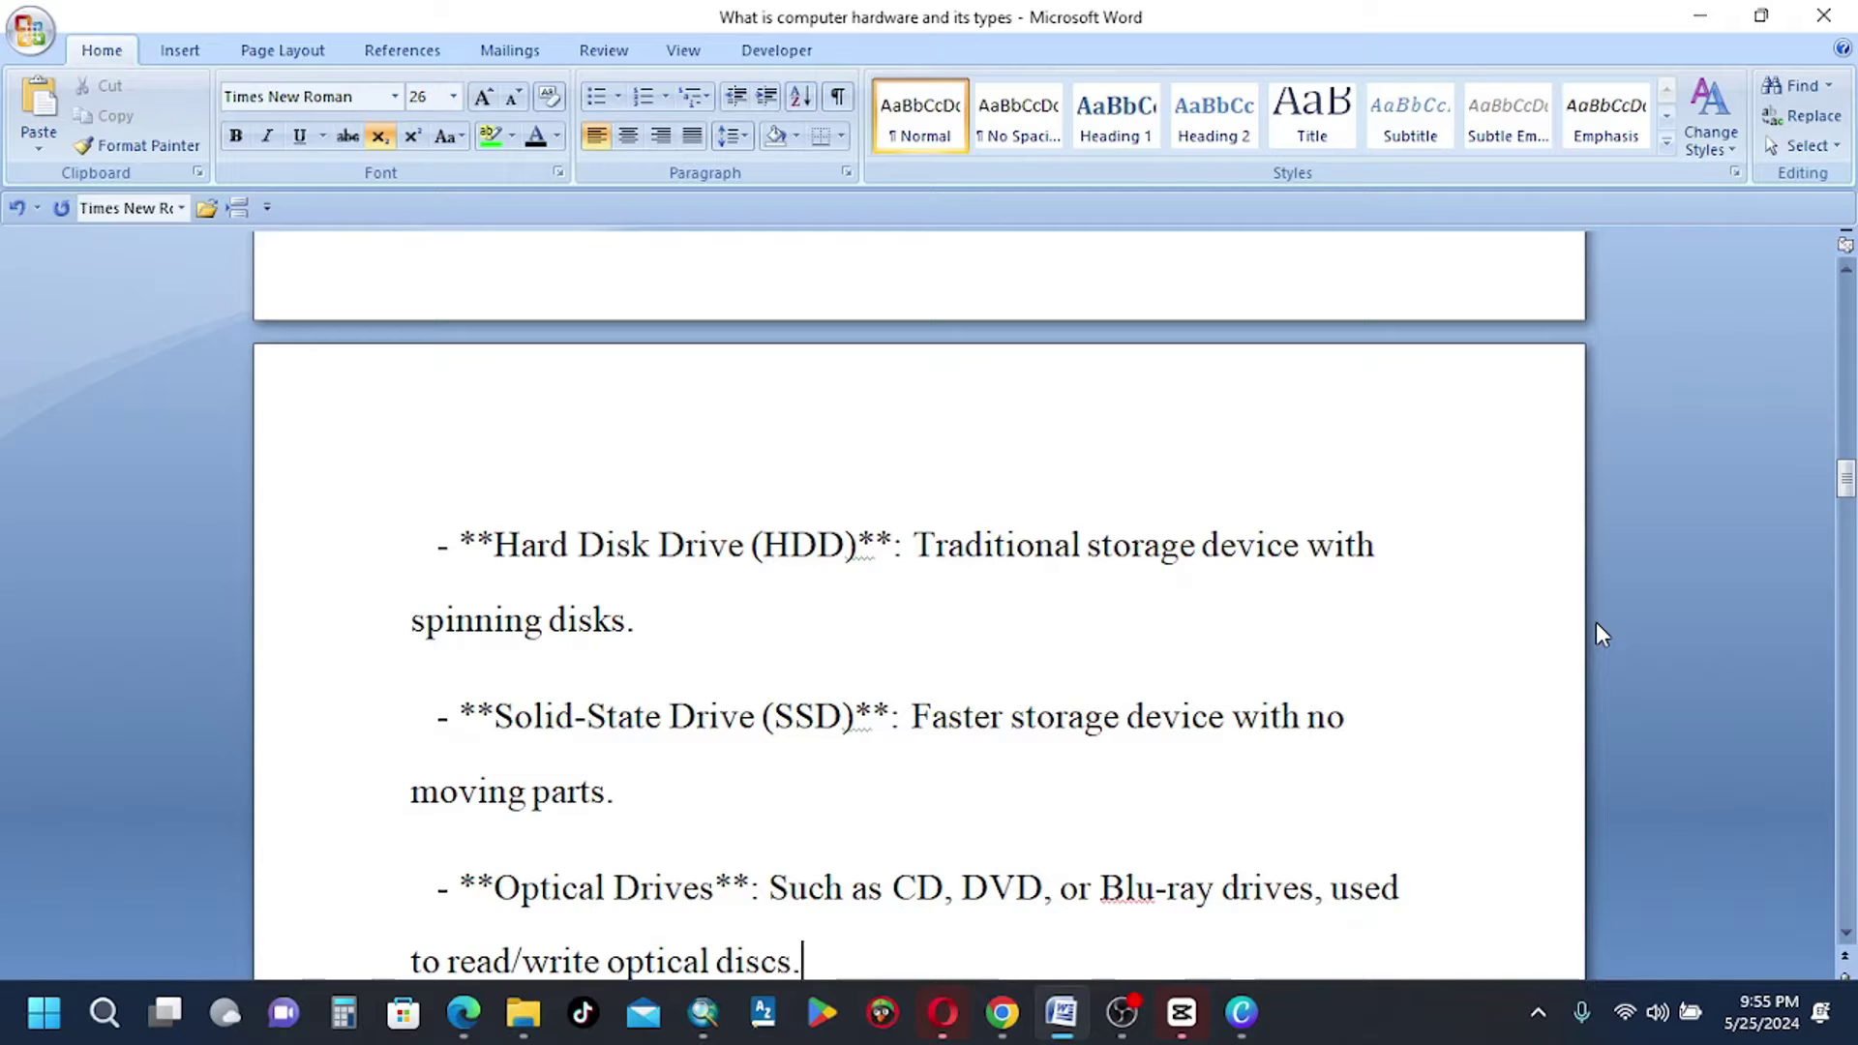
pyautogui.press('Return')
pyautogui.write('- **USB Flash Drives**: Portable storage devices using flash')
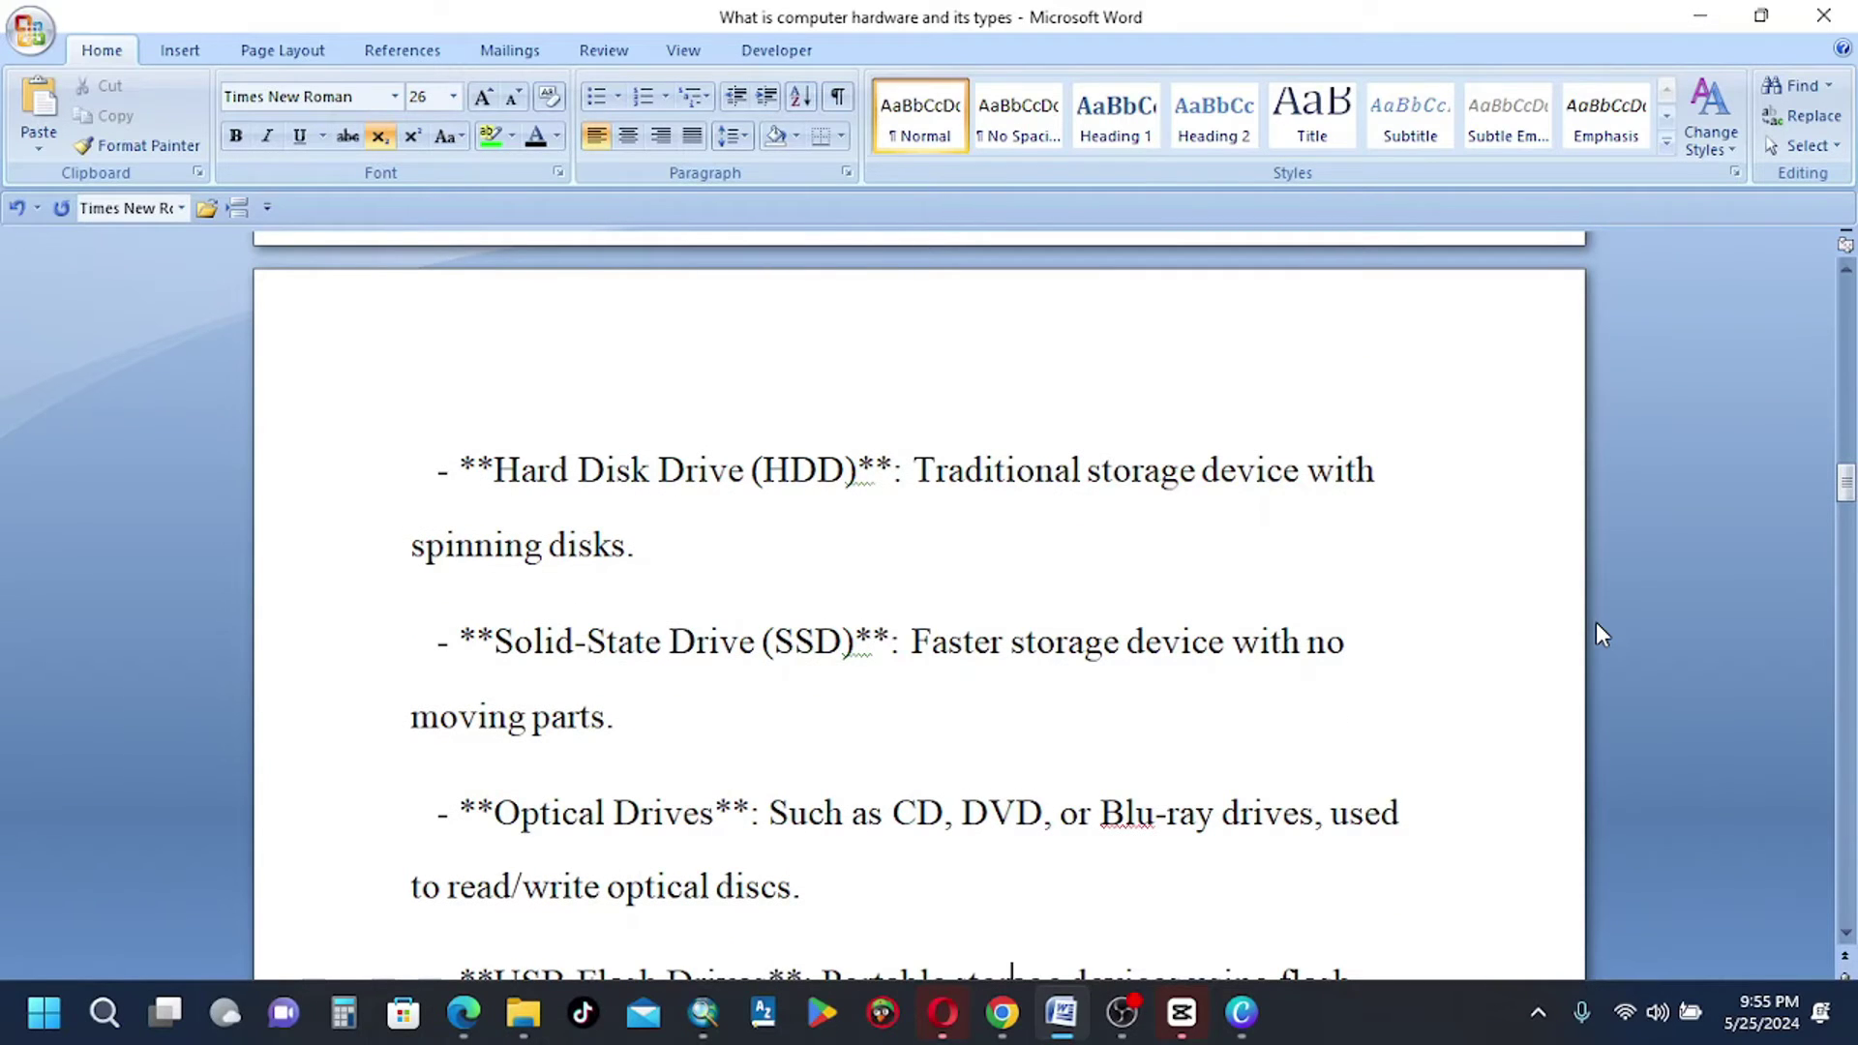
pyautogui.write(' memory.')
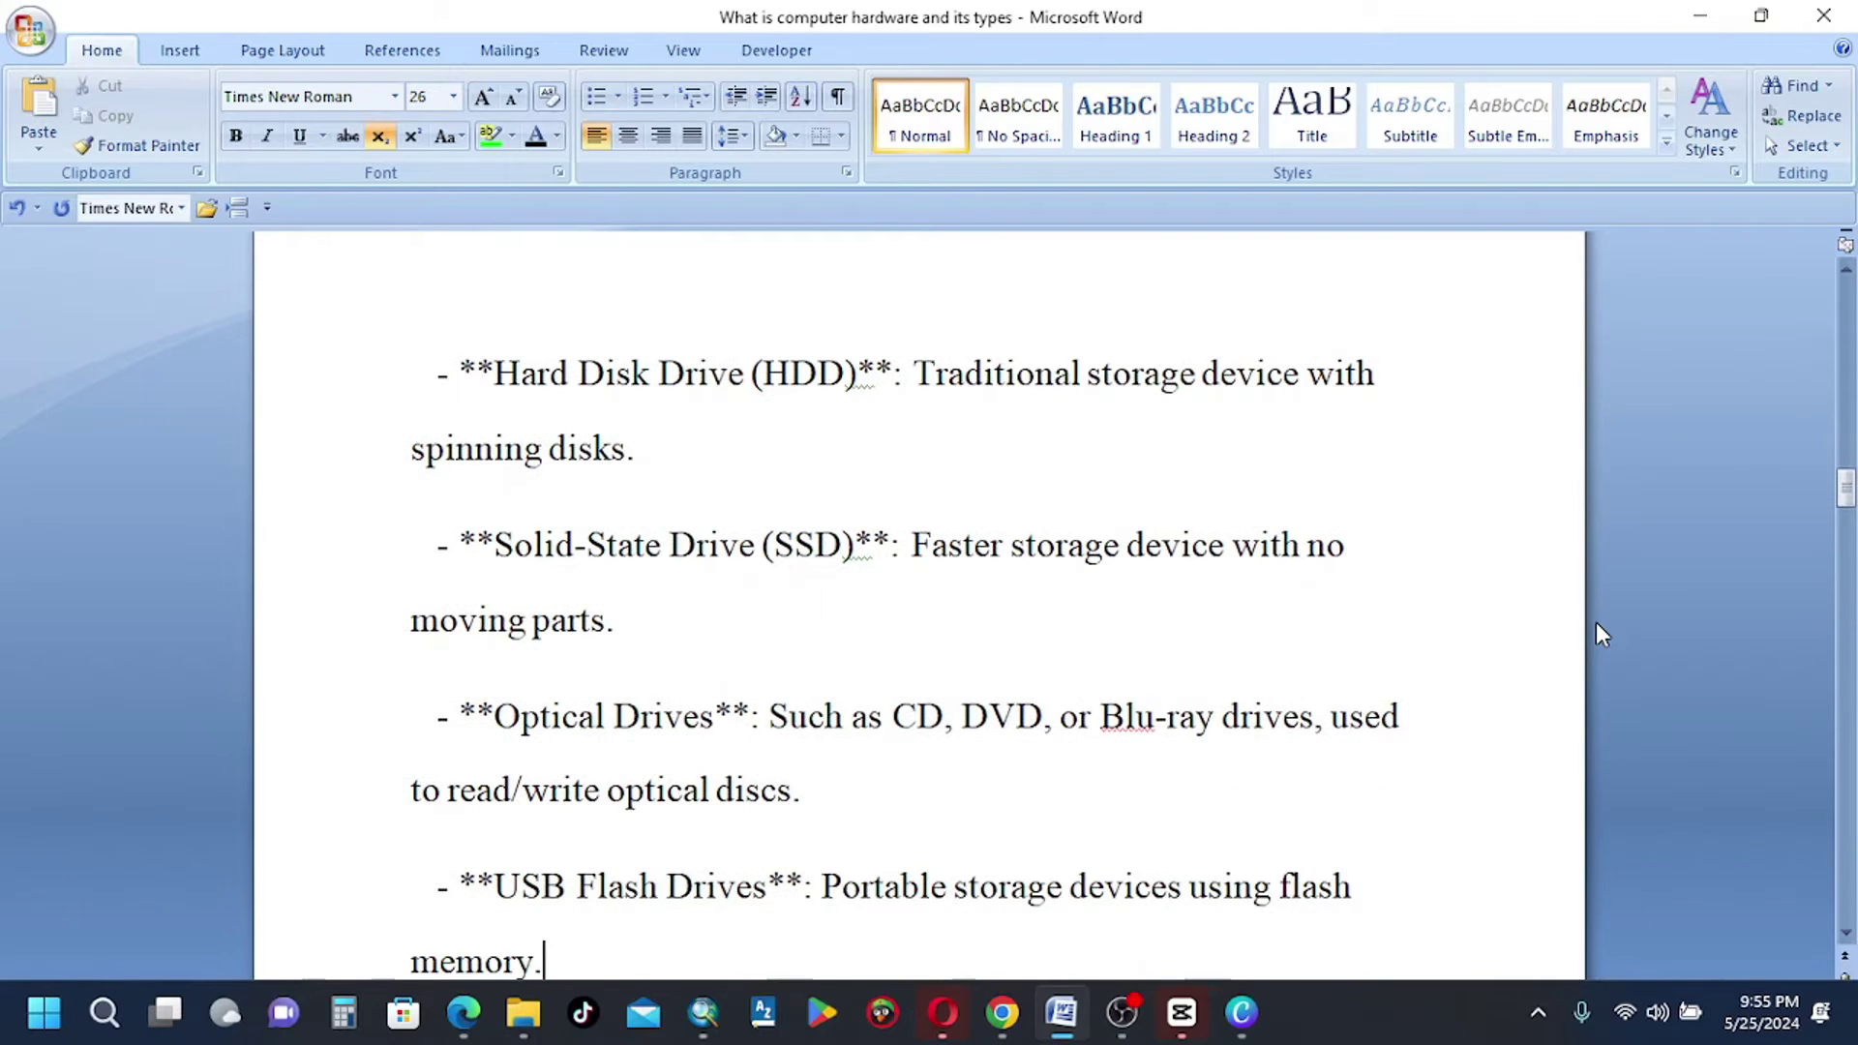
pyautogui.press('Return')
pyautogui.write('- **Memory Cards**: Used in devices like cameras and')
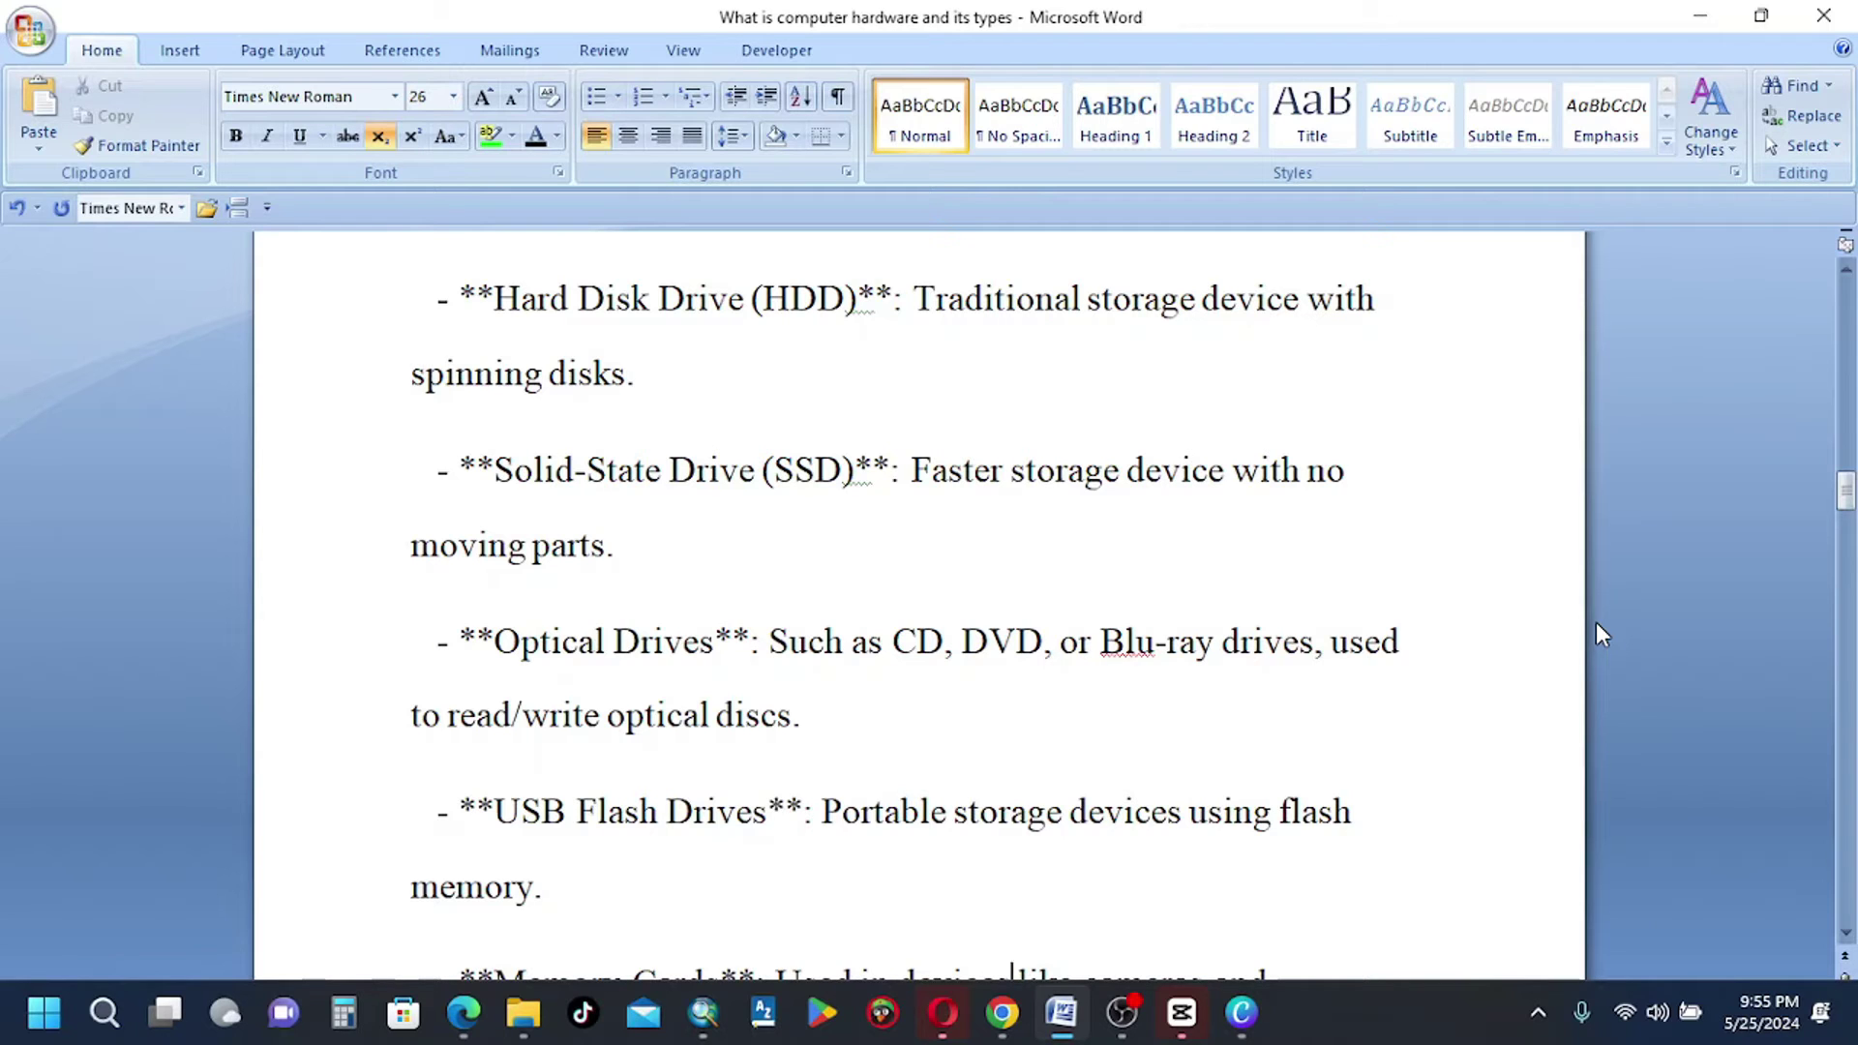
pyautogui.write('smartphones.')
pyautogui.press('Return')
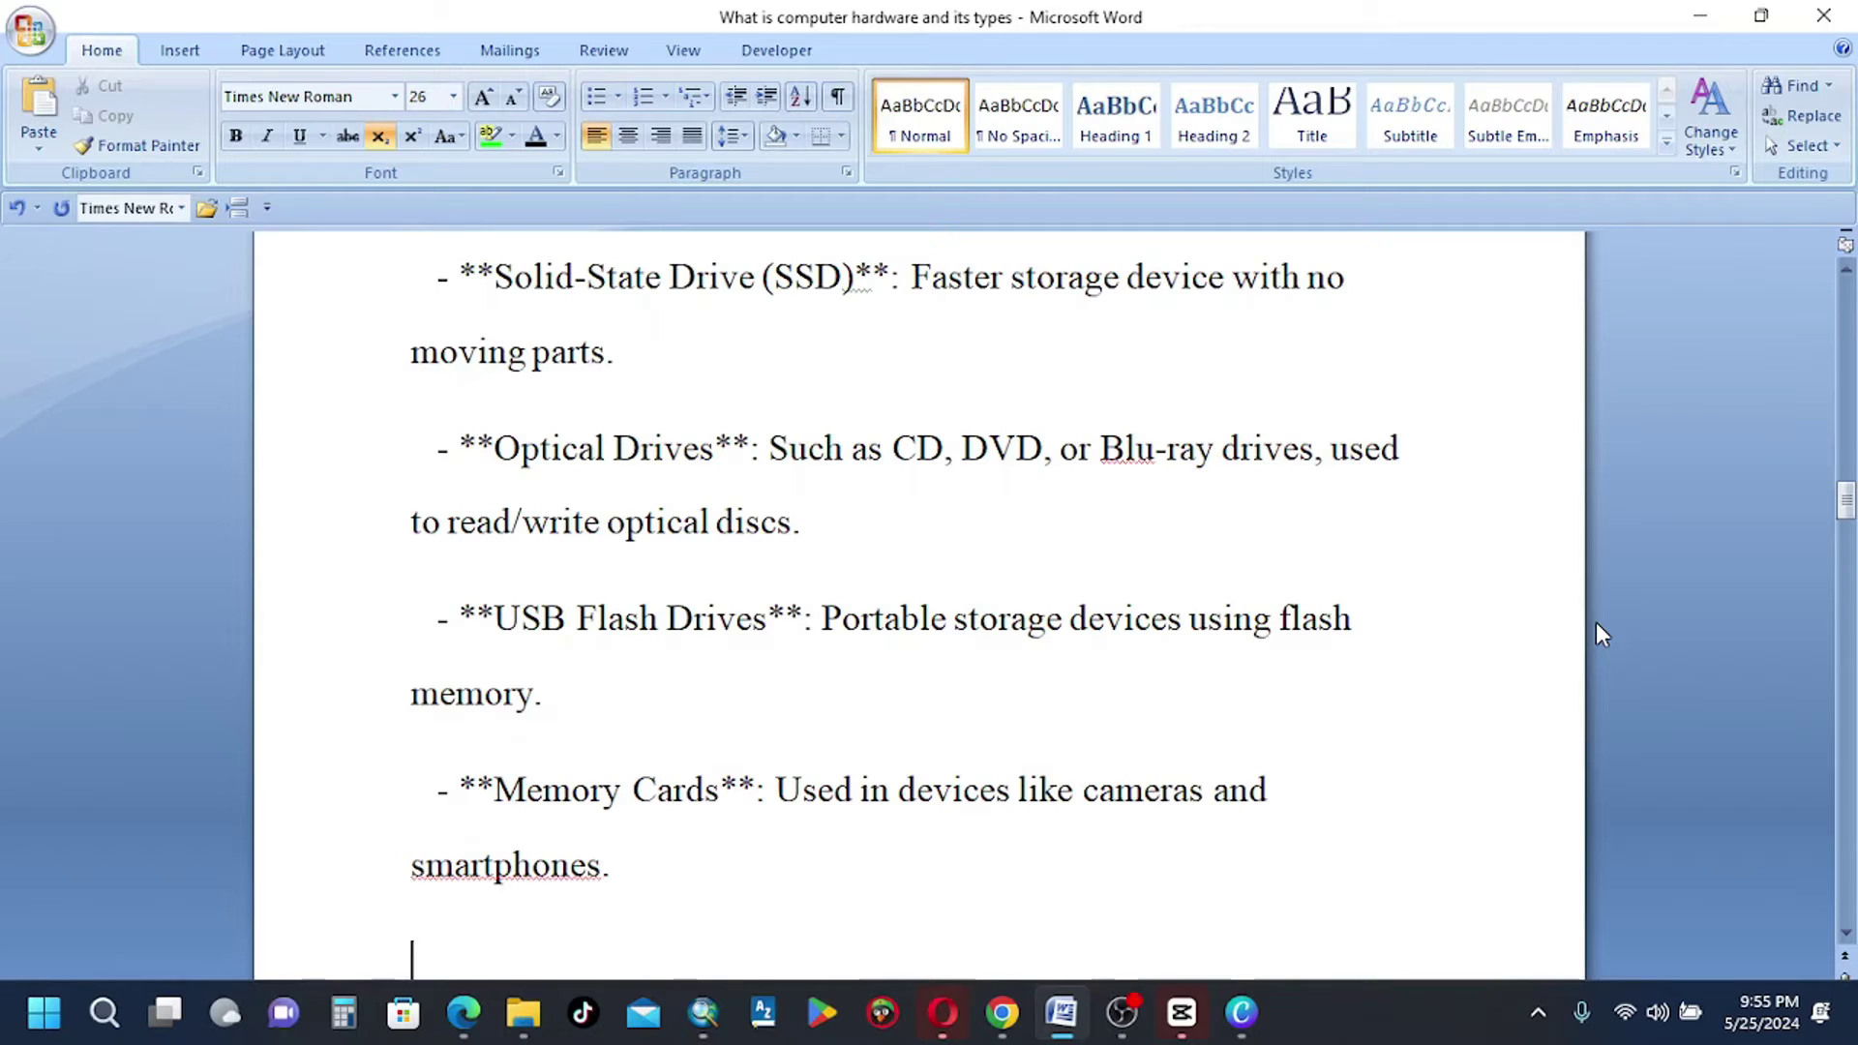
# Review the Processing Components section, covering the CPU, GPU, motherboard and RAM descriptions
pyautogui.press('Return')
pyautogui.write('### 4. **Processing Components**')
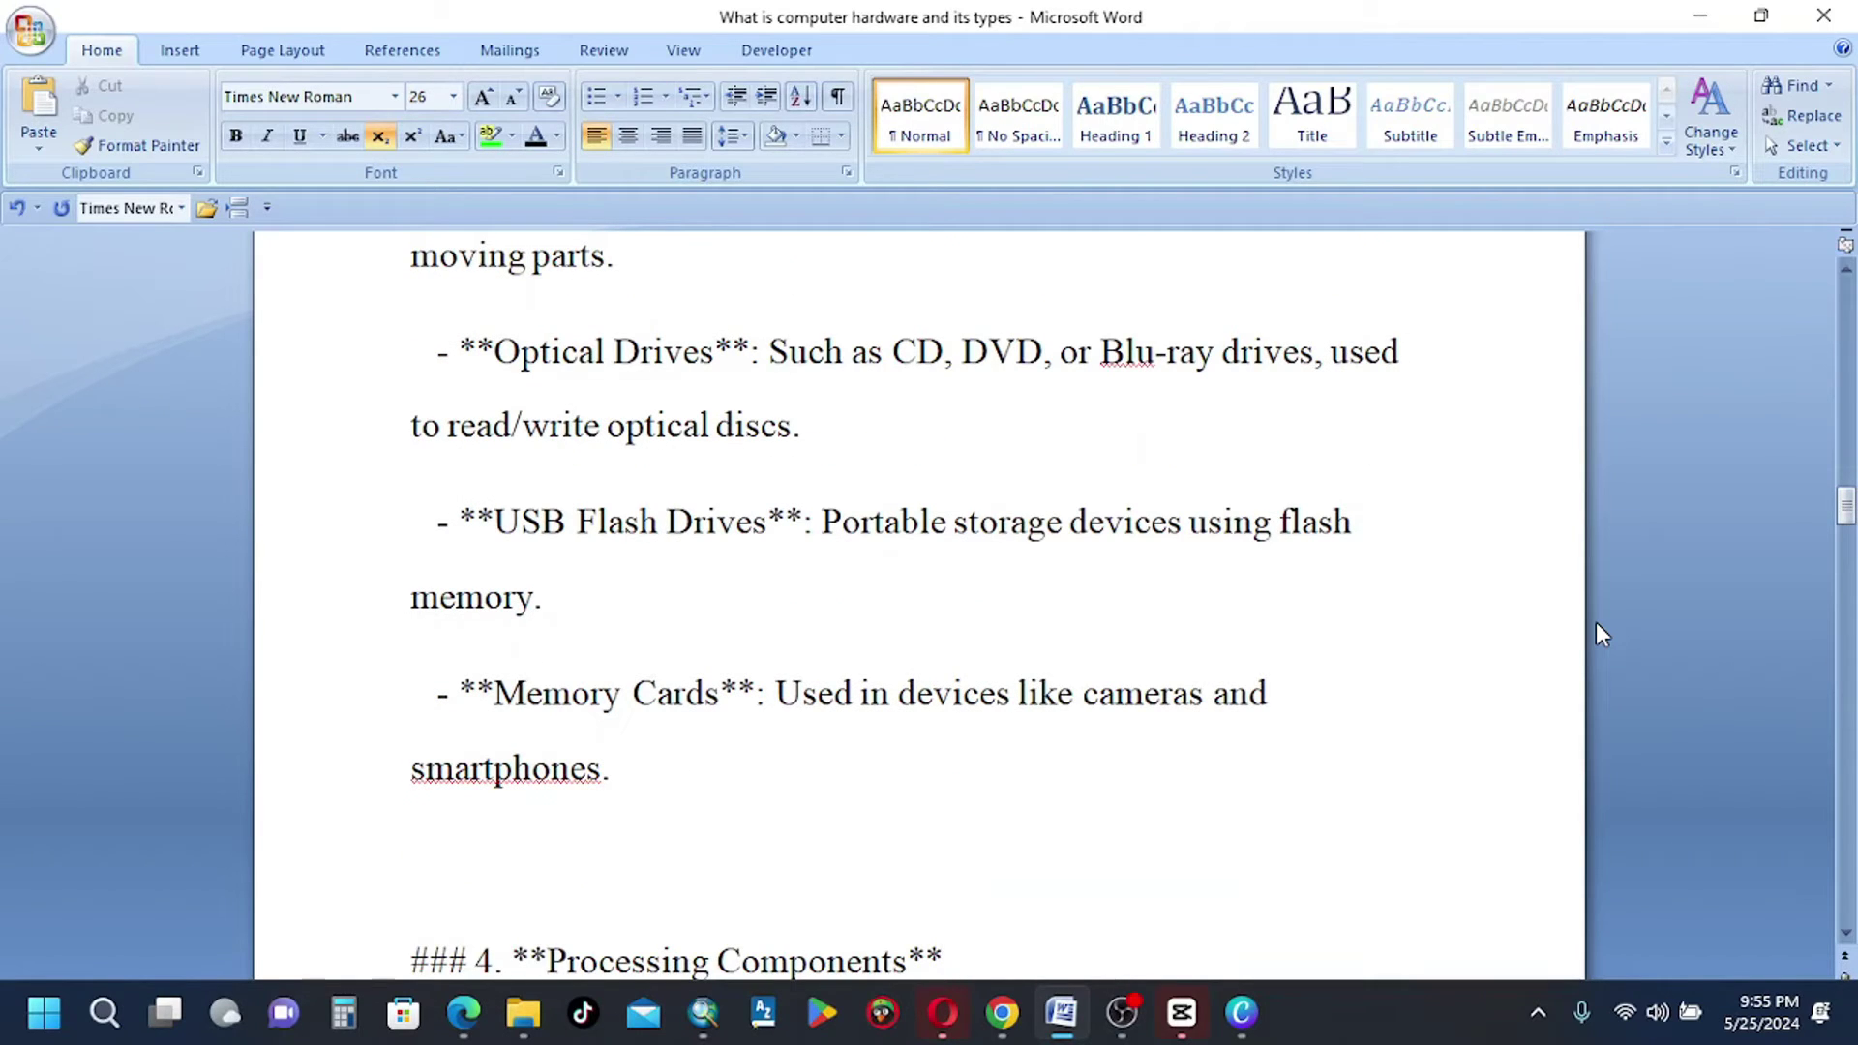
pyautogui.press('Return')
pyautogui.write('These are the core components that process data and execute instructions.')
pyautogui.press('Return')
pyautogui.write('- **Central Processing Unit (CPU)**: The main processor that performs most calculations.')
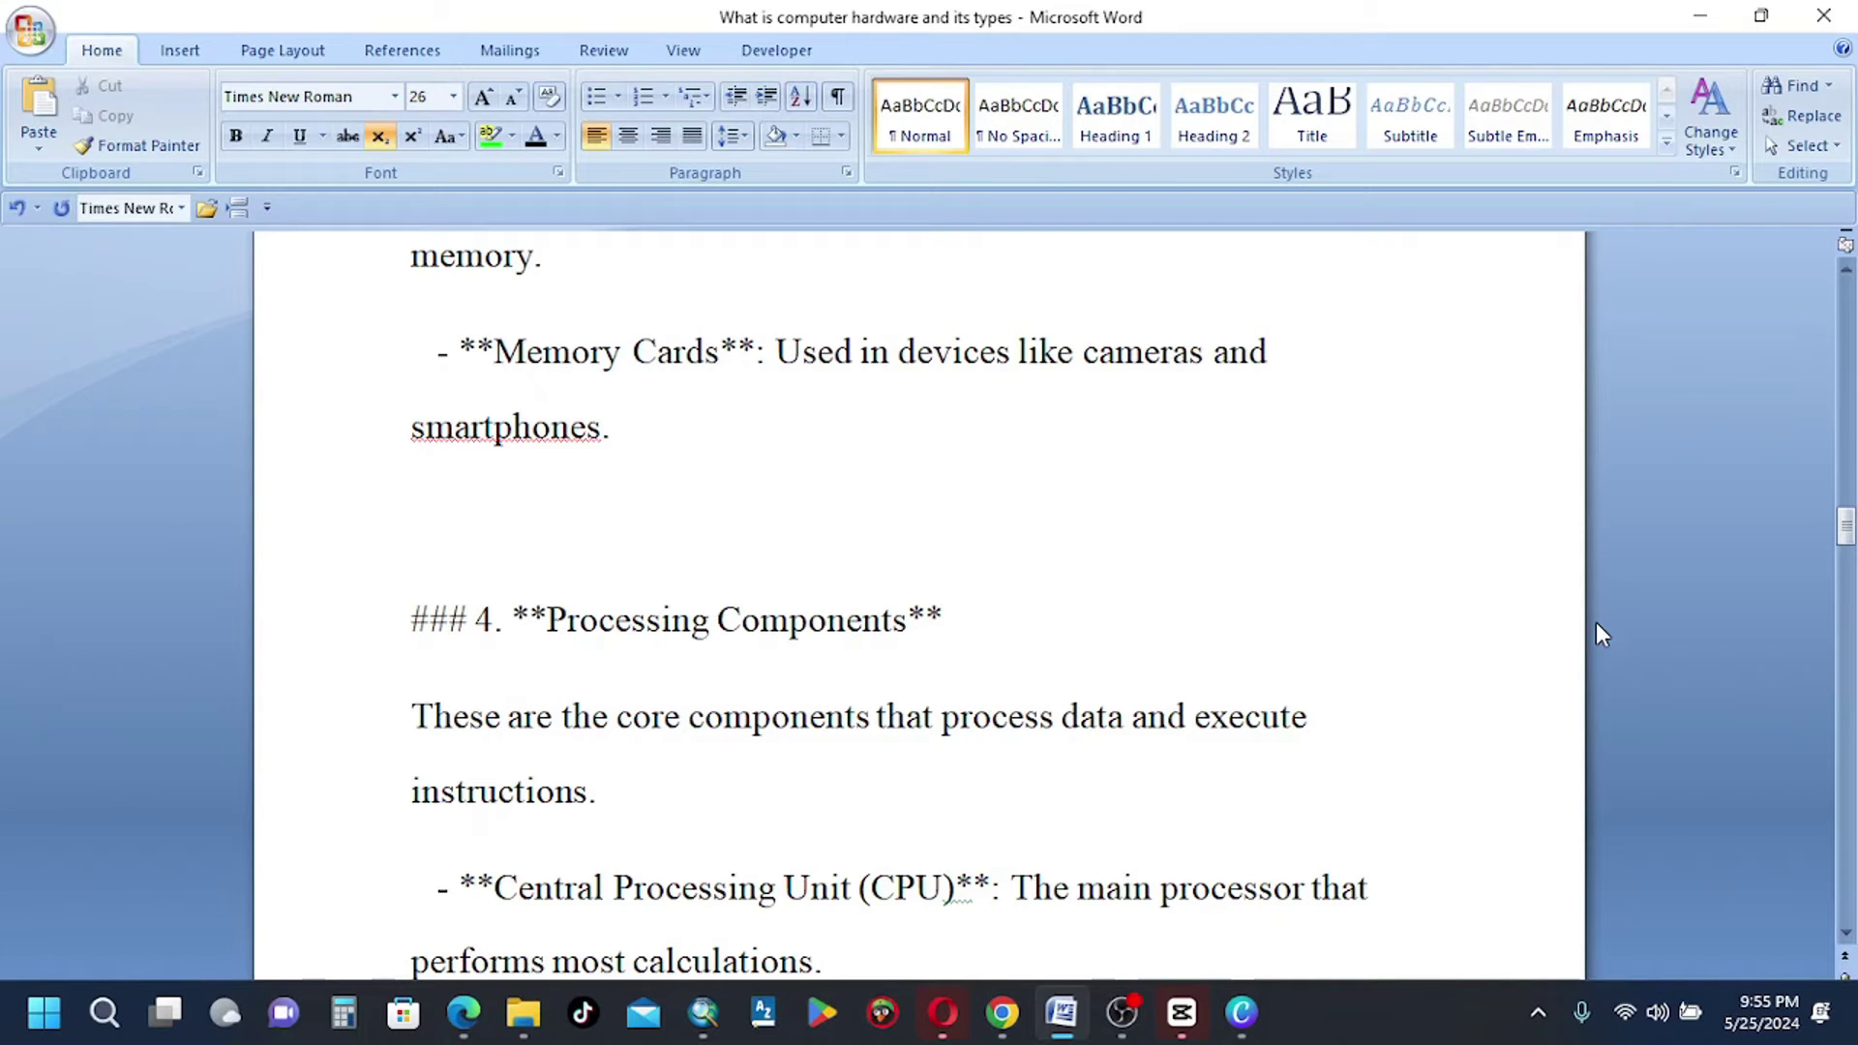
pyautogui.press('pagedown')
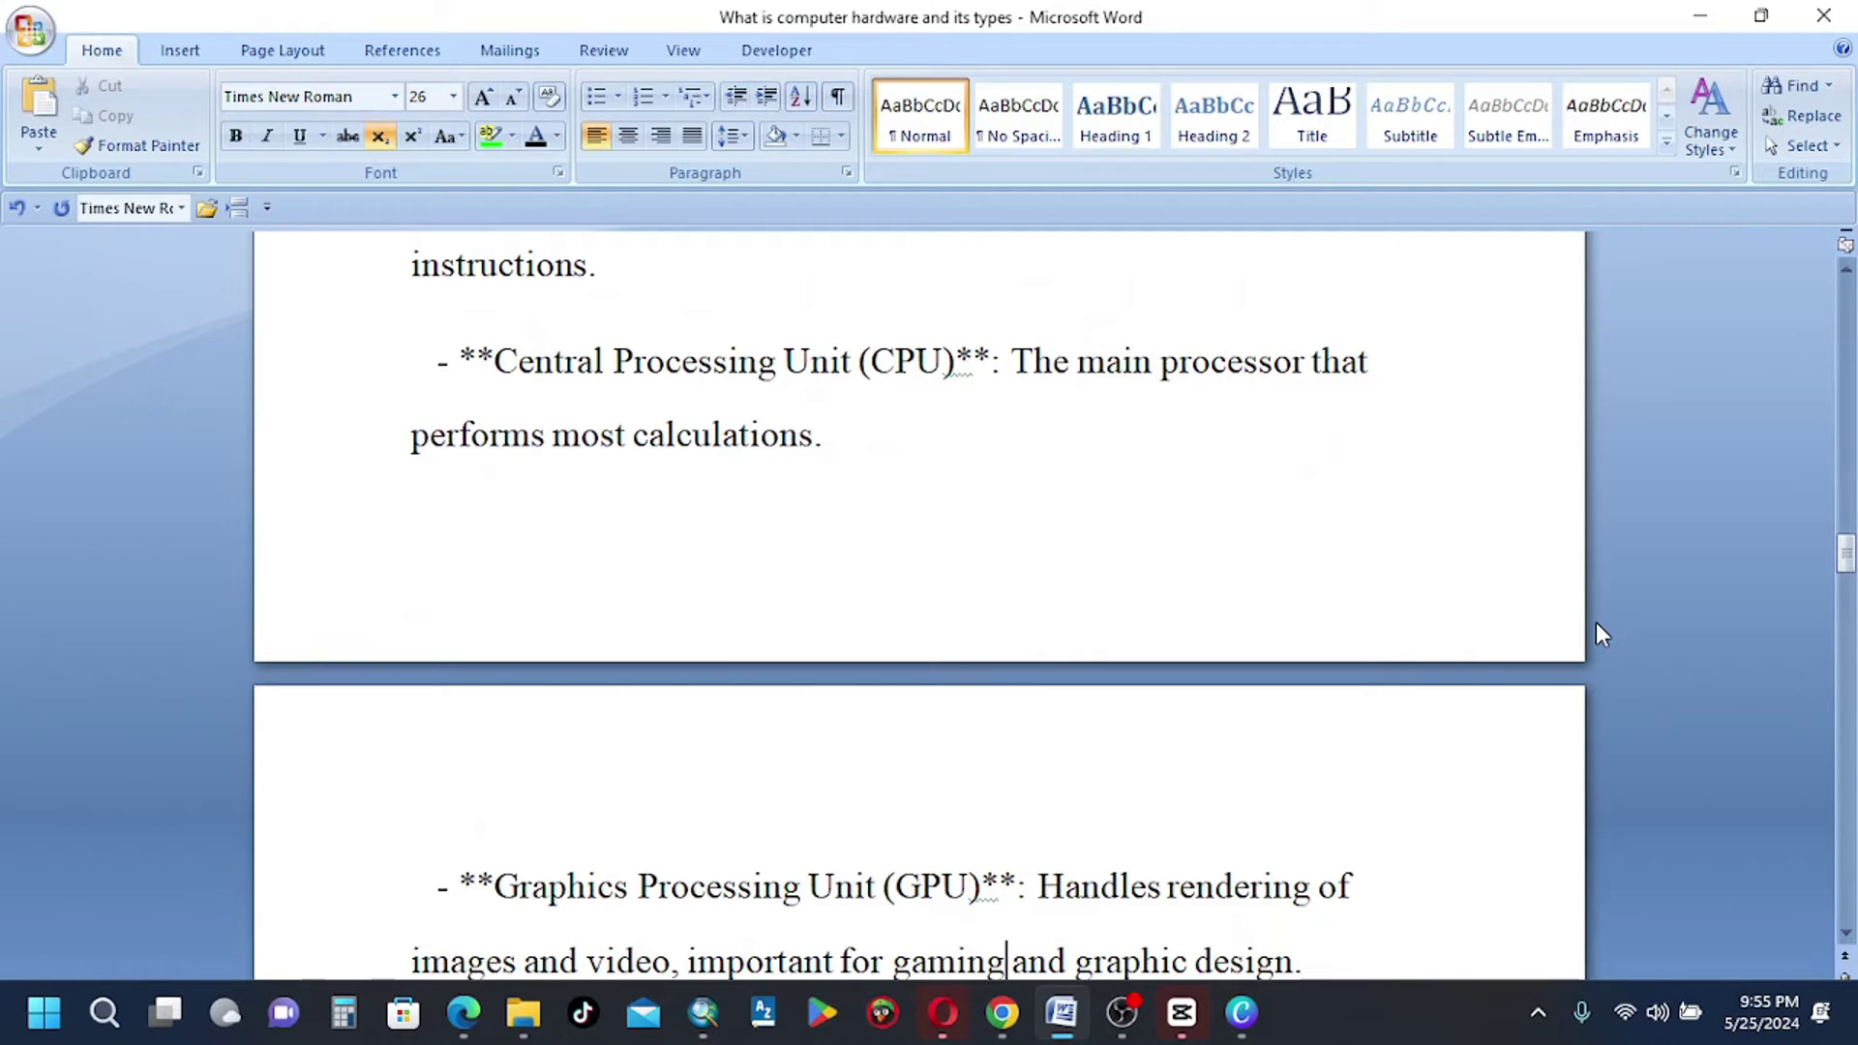
pyautogui.press('Down')
pyautogui.press('Down')
pyautogui.press('Down')
pyautogui.press('Down')
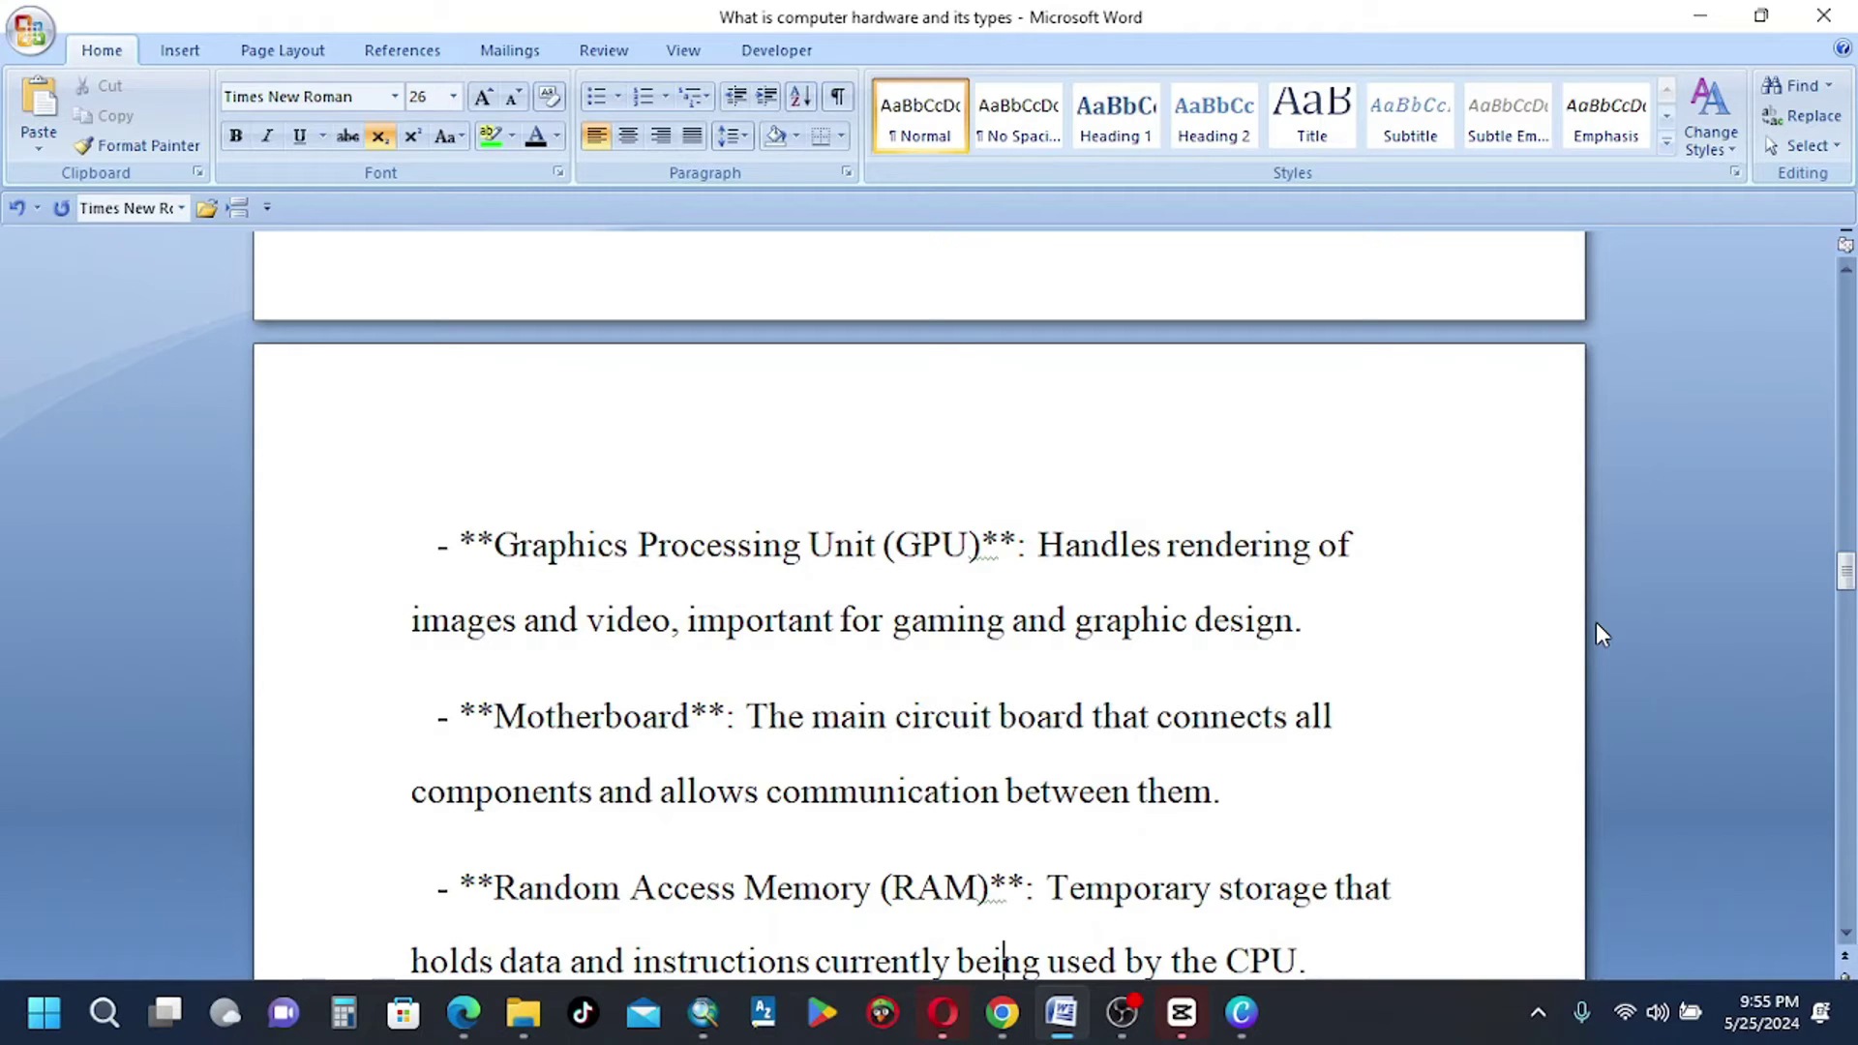
pyautogui.press('Down')
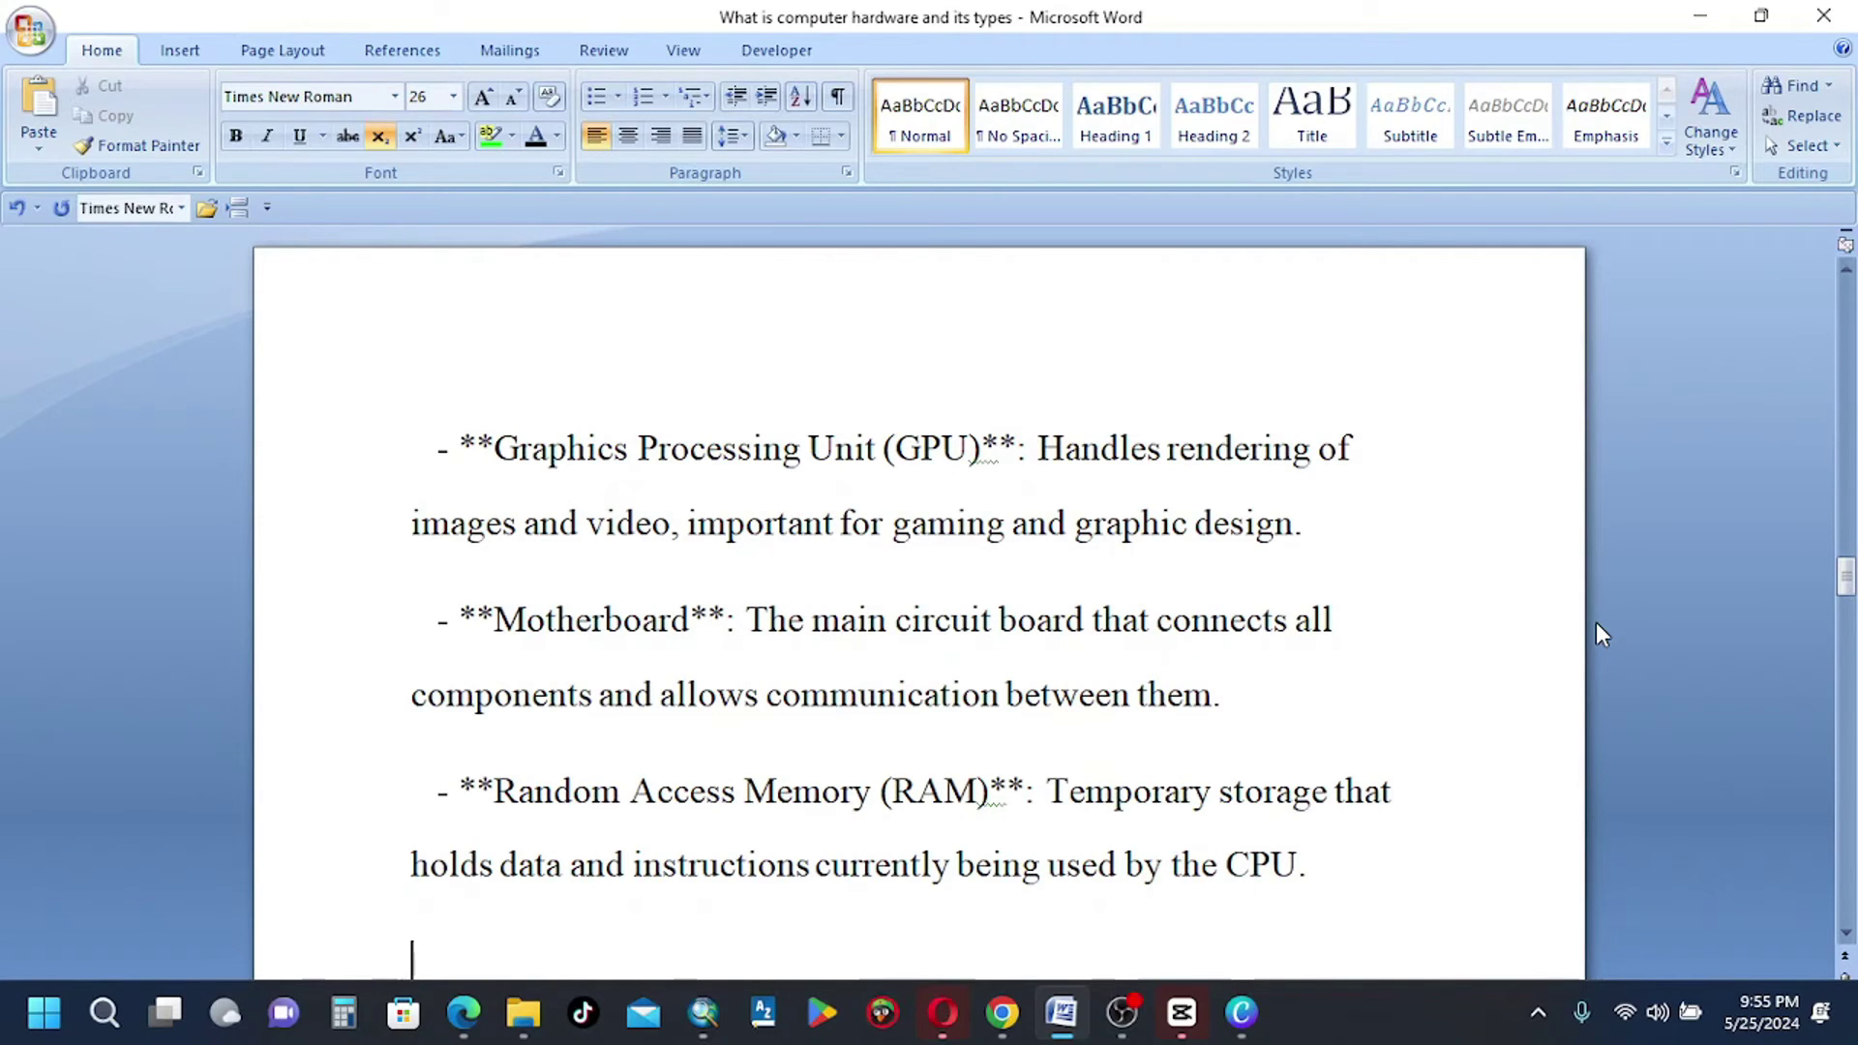
# Read through the Power Supply and Networking Components sections, from the PSU entry to the Switch entry
pyautogui.write('### 5. **Power Supply**')
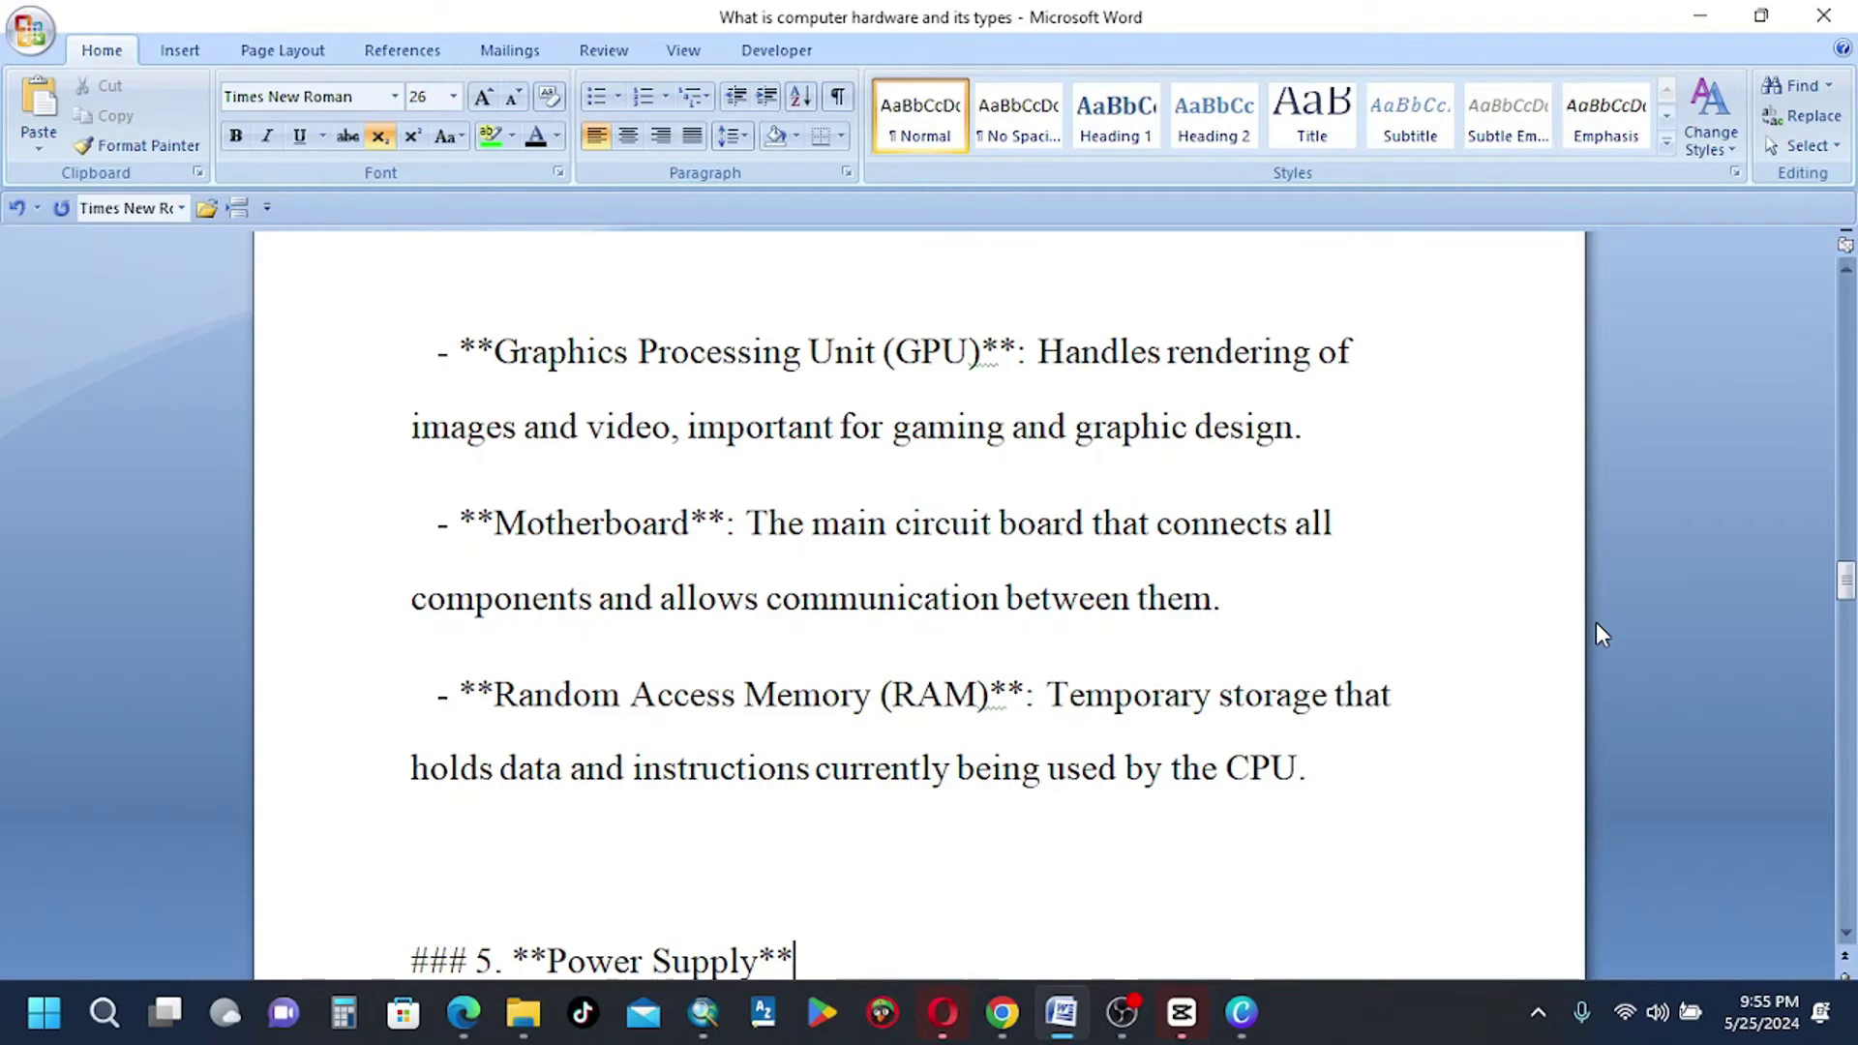
pyautogui.press('Return')
pyautogui.write('- **Power Supply Unit (PSU)**: Converts electrical power from an outlet into a usable form for the computer and distributes it to all components.')
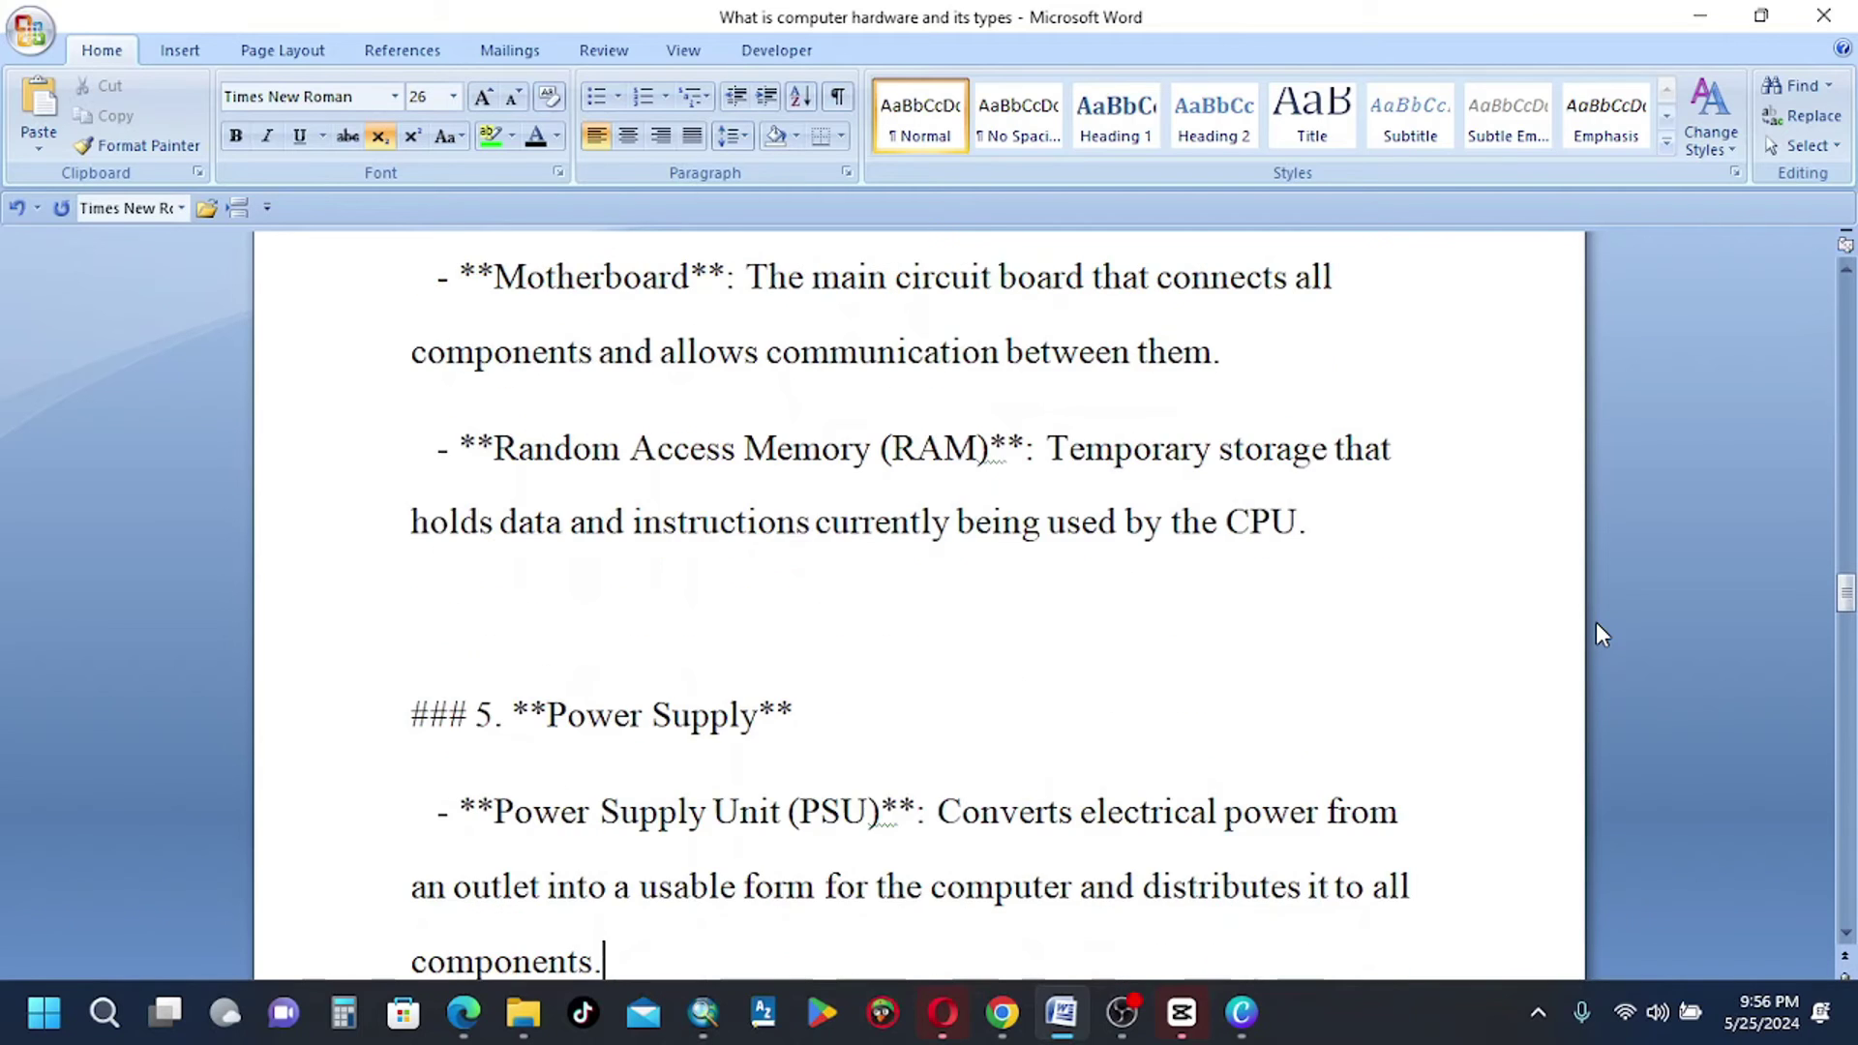
pyautogui.press('Return')
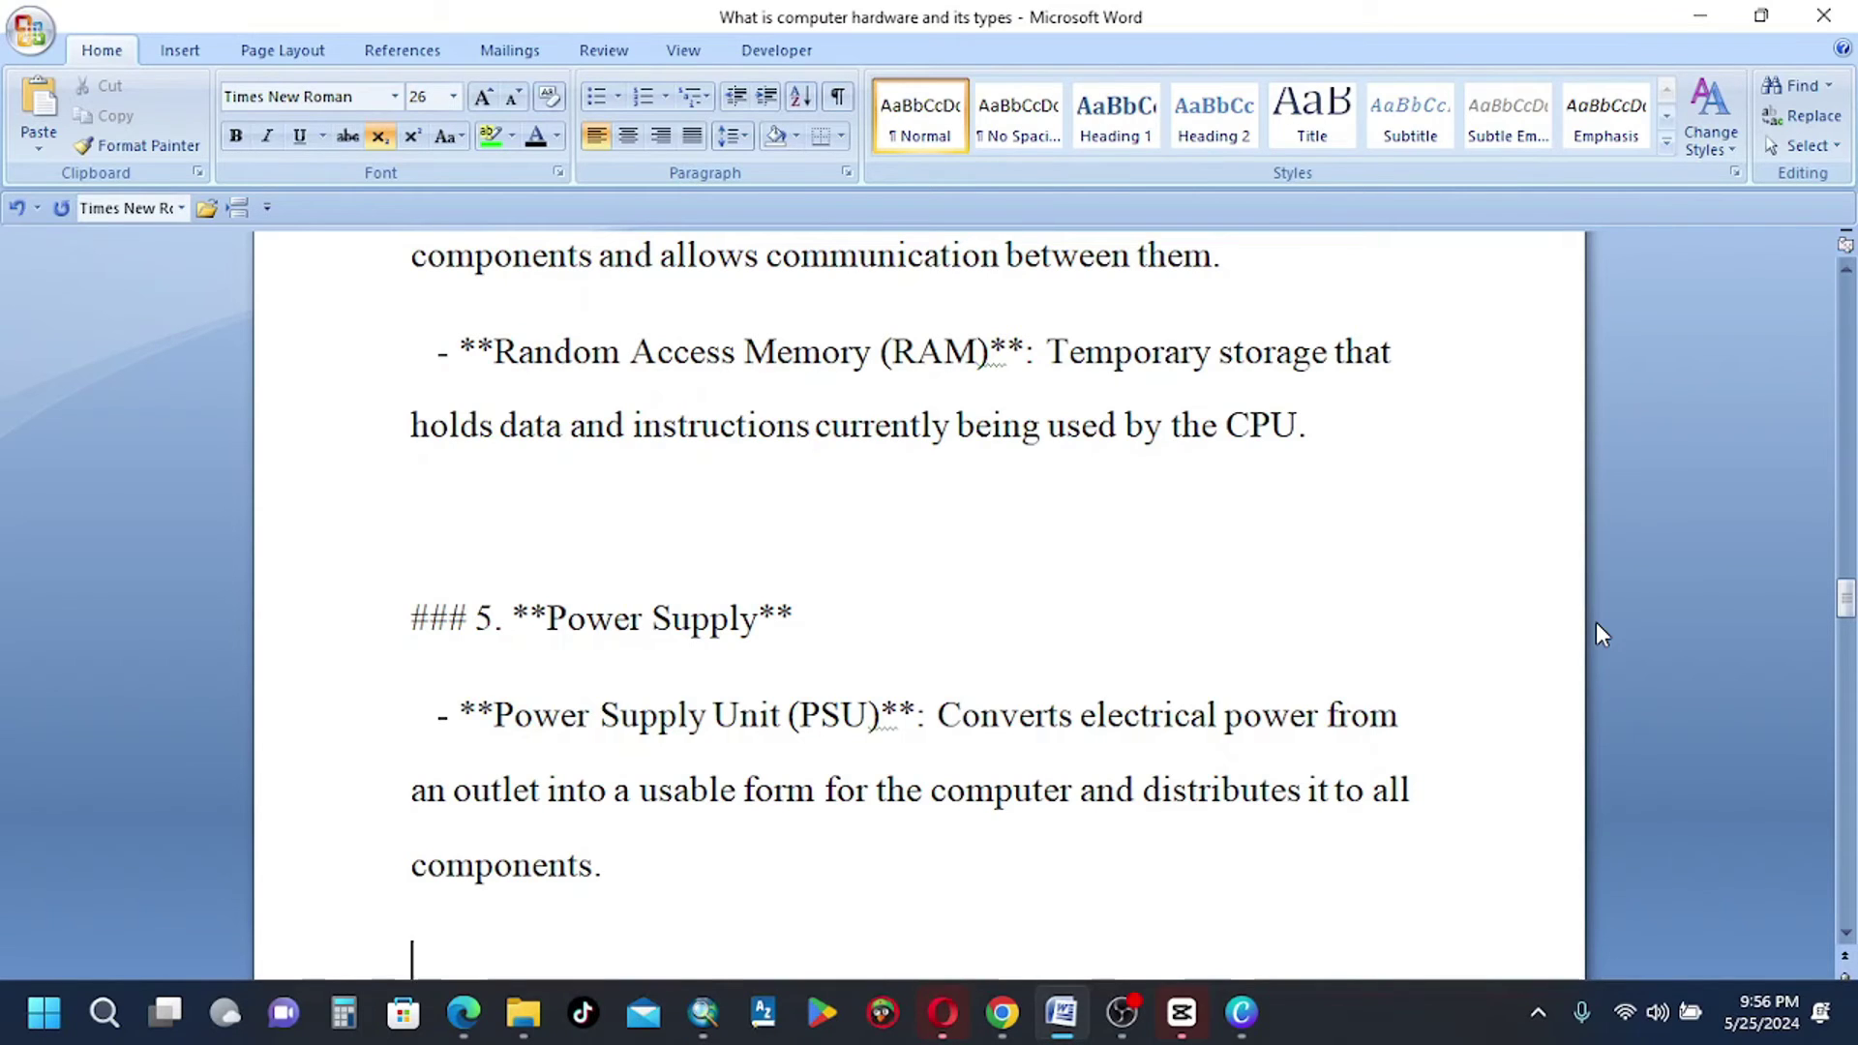
pyautogui.press('Return')
pyautogui.write('### 6. **Networking Components**')
pyautogui.press('Return')
pyautogui.write('- **Network Interface Card (NIC)**: Enables wired or wireless networking.')
pyautogui.press('Return')
pyautogui.write('- **Modem**: Converts digital data to analog for transmission')
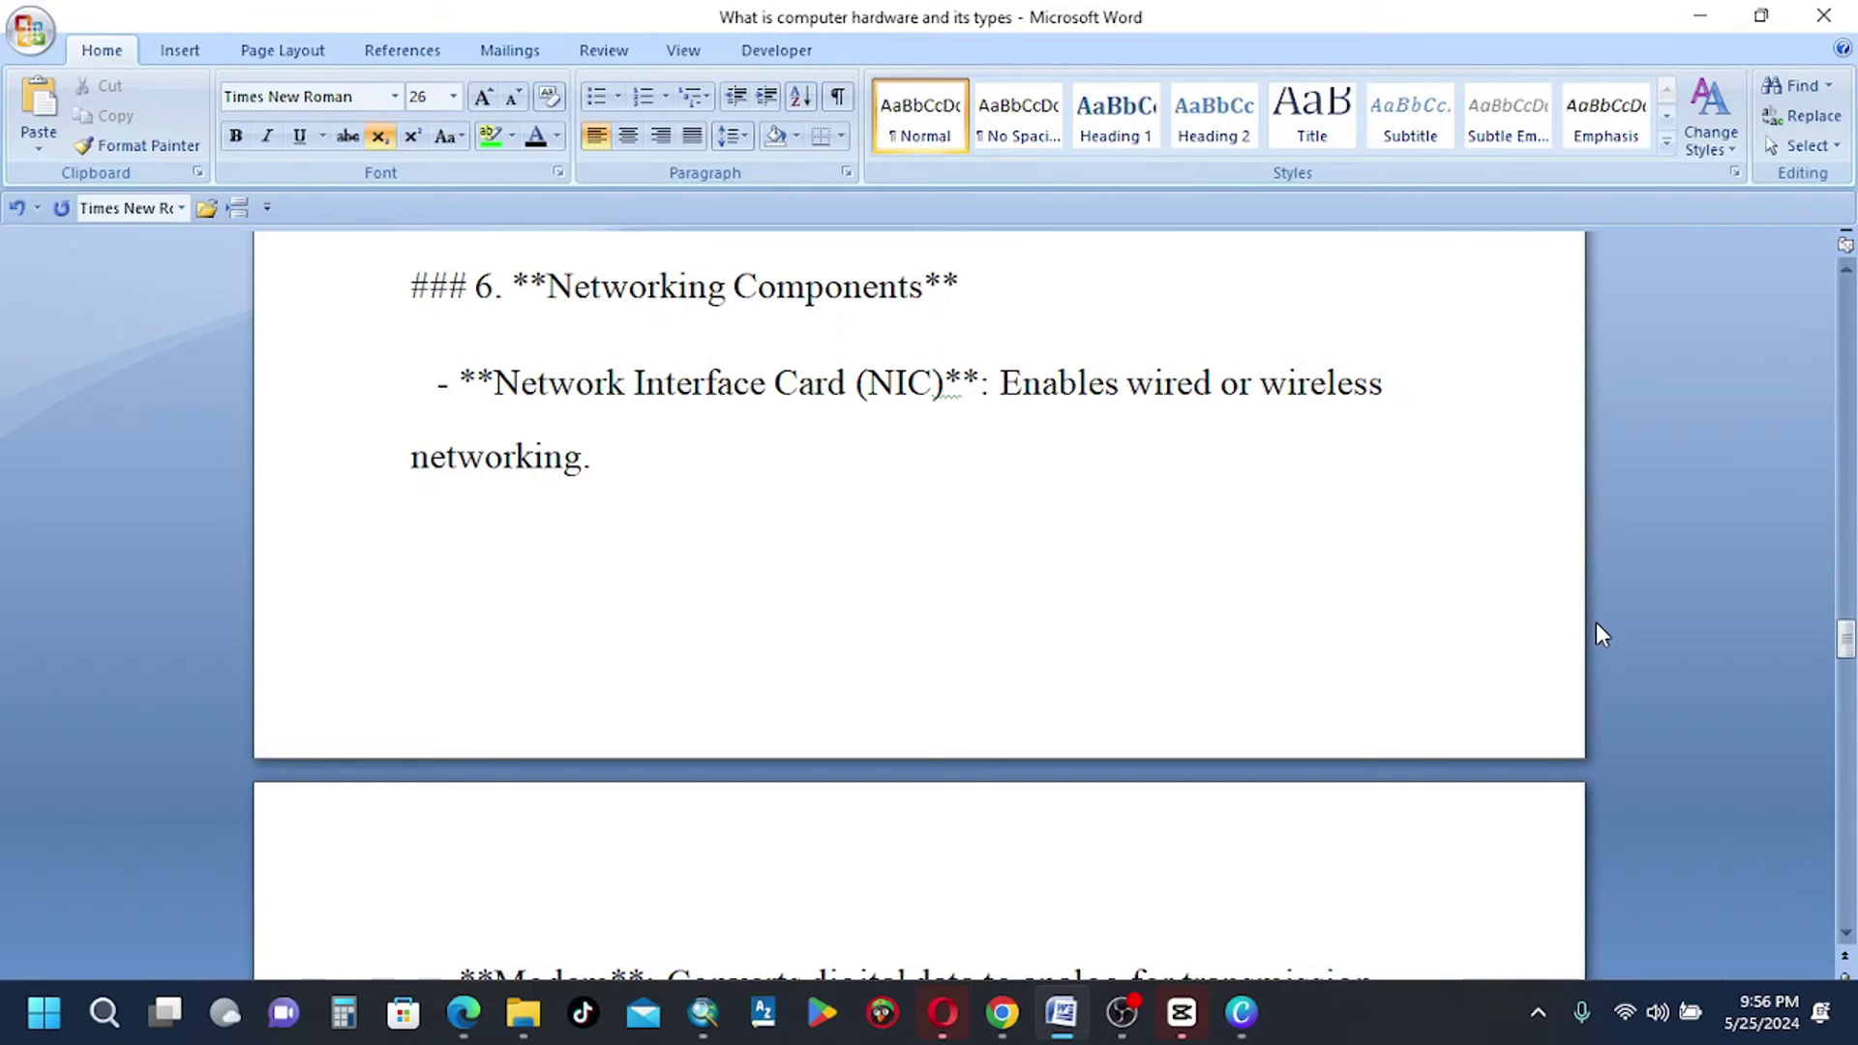
pyautogui.write('over phone lines, and vice versa.')
pyautogui.press('Return')
pyautogui.write('- **Router**: Connects multiple networks and directs data traffic between them.')
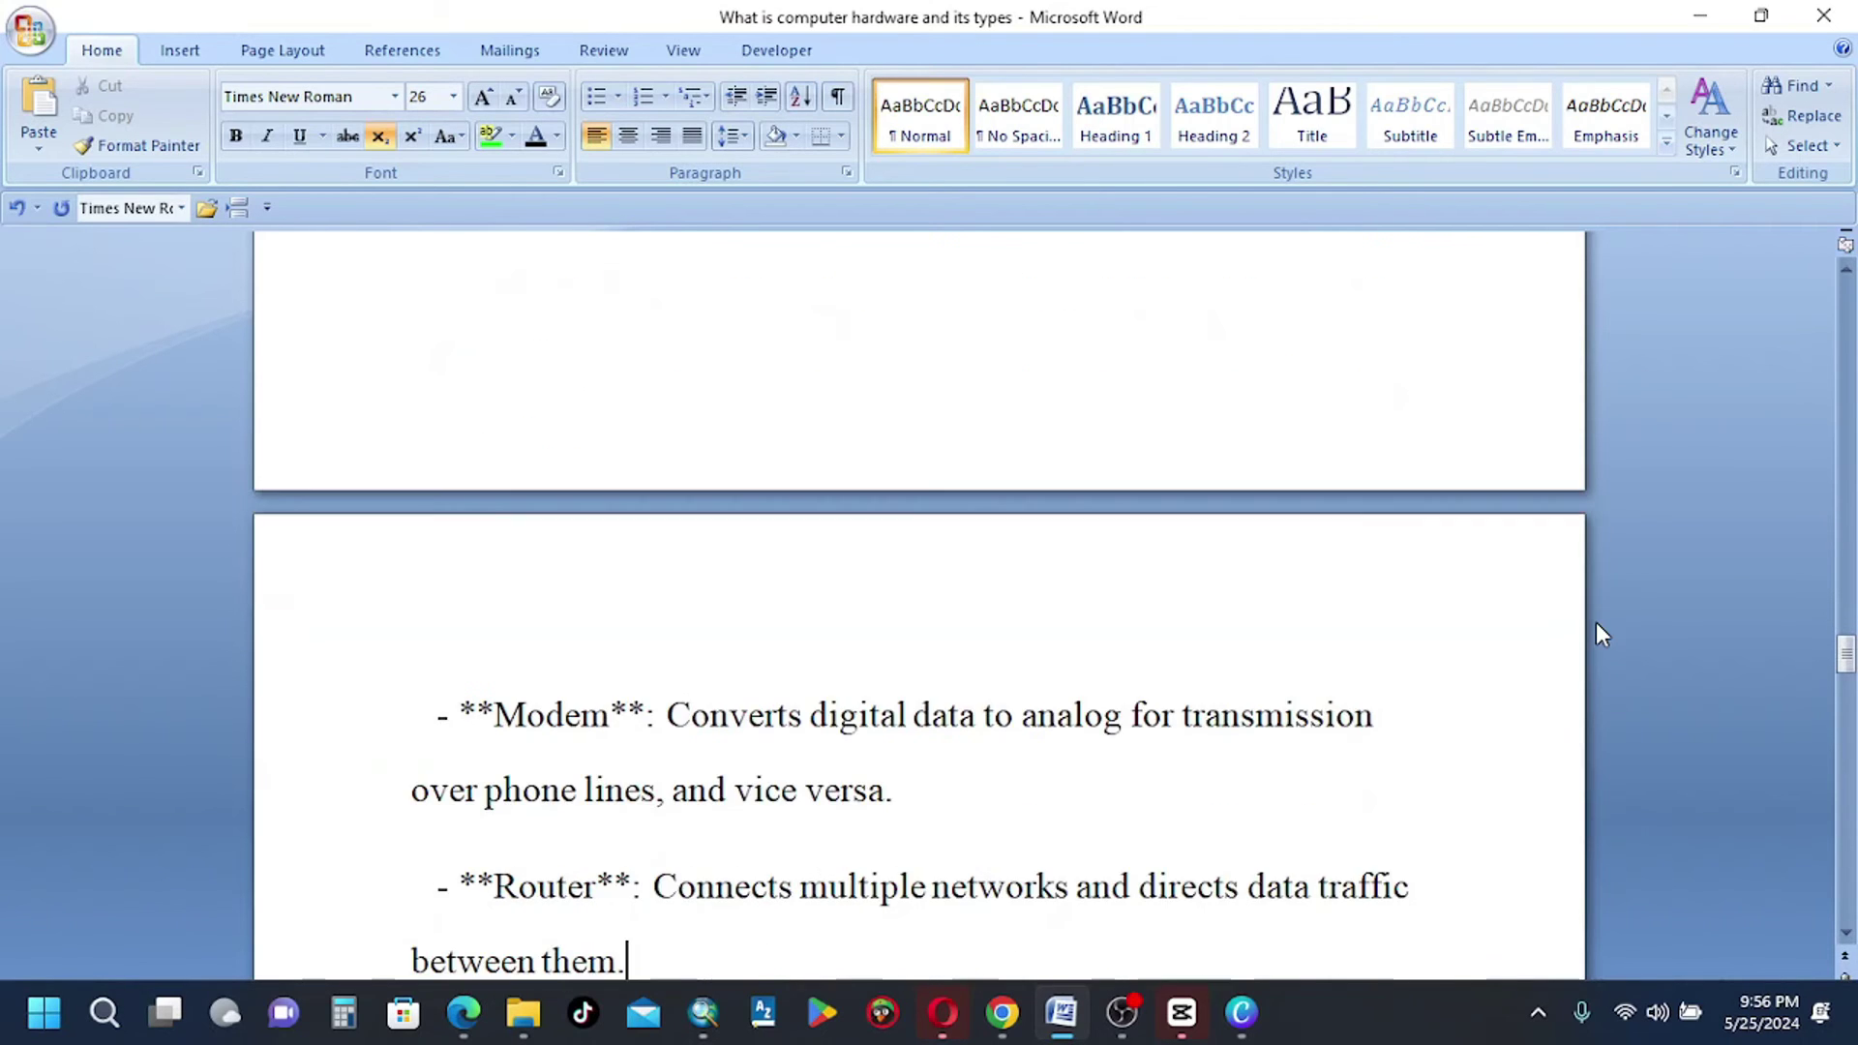
pyautogui.press('Return')
pyautogui.write('- **Switch**: Connects multiple devices on a local network and directs data to its destination.')
pyautogui.press('Return')
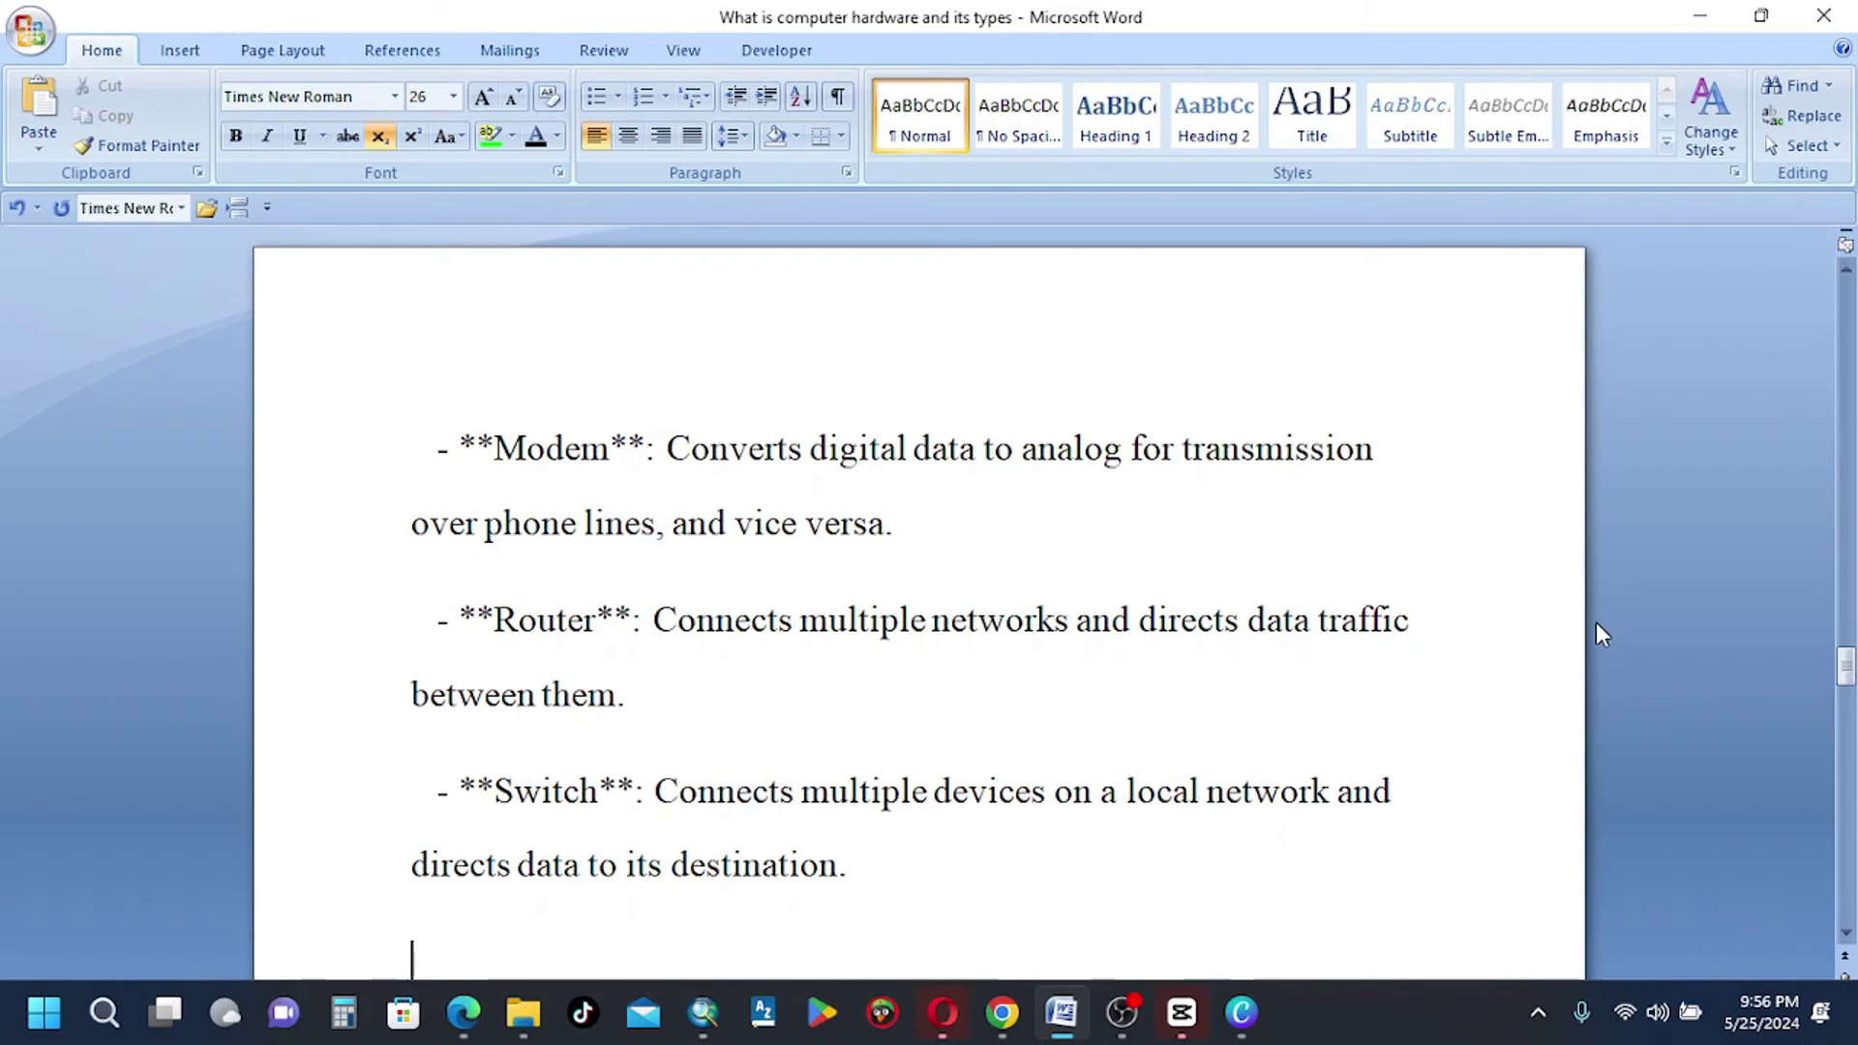
# Review the Peripheral Devices section, from its introductory sentence to the Docking Stations entry
pyautogui.write('### 7. **Peripheral Devices** These are additional devices that enhance functionality but are not essential for basic operation.')
pyautogui.scroll(-5, 1602, 634)
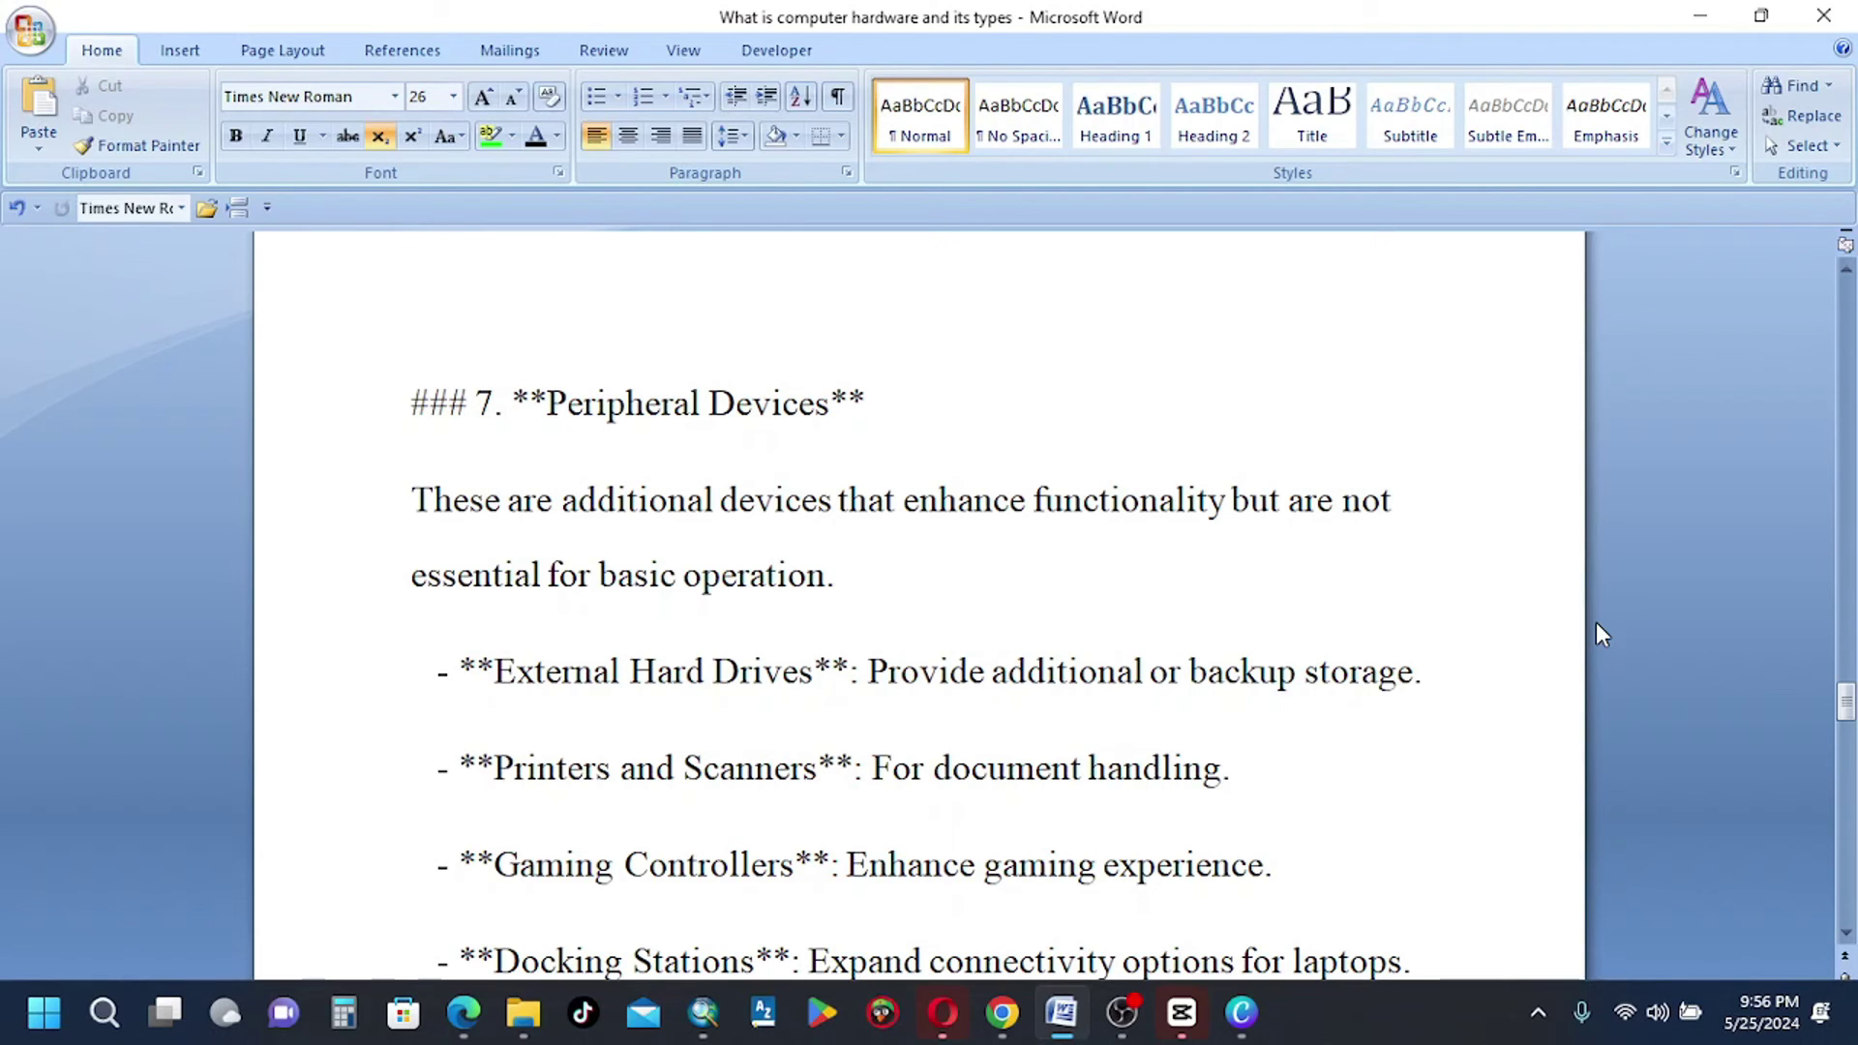
pyautogui.hotkey('ctrl', 'End')
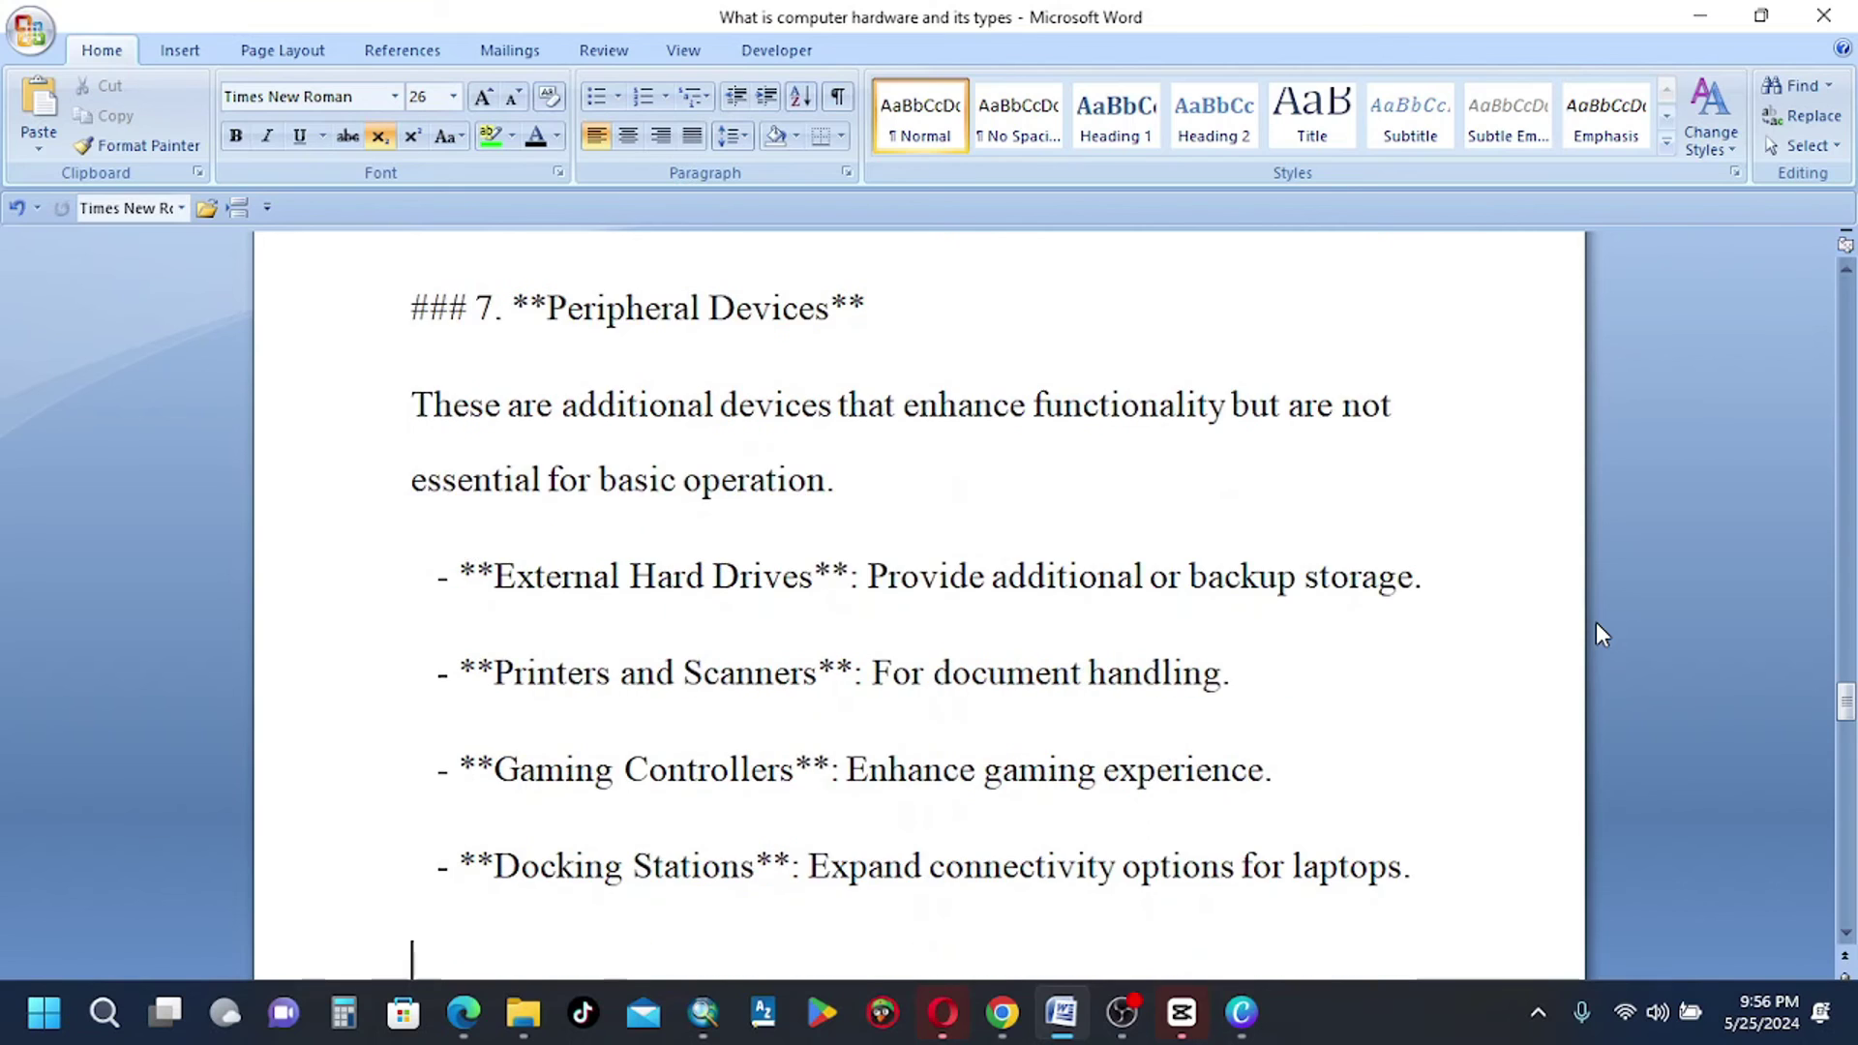
pyautogui.scroll(-5, 1602, 634)
pyautogui.press('Up')
pyautogui.press('Up')
pyautogui.press('Up')
pyautogui.press('Up')
pyautogui.press('Up')
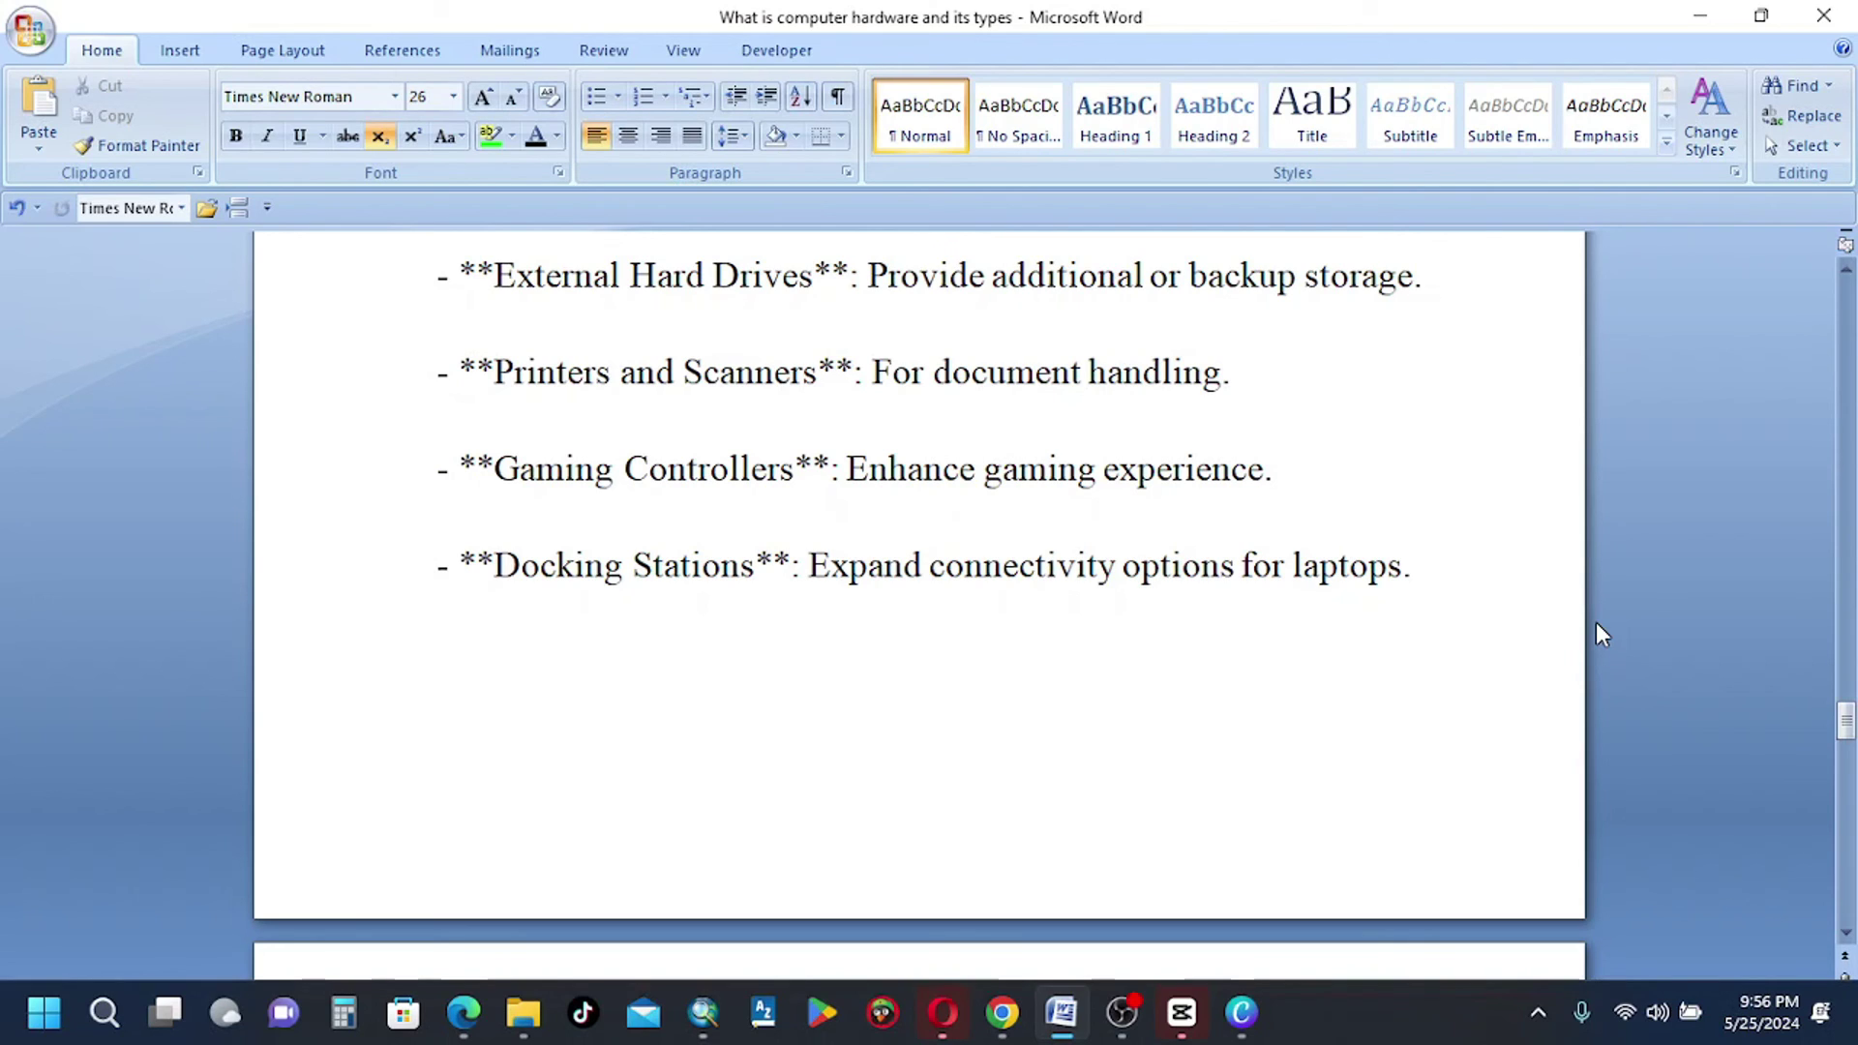
# Read the closing paragraph on the role of hardware components and continue into the blank area below it
pyautogui.press('Down')
pyautogui.press('Down')
pyautogui.press('Down')
pyautogui.press('Down')
pyautogui.press('Down')
pyautogui.press('Down')
pyautogui.press('Down')
pyautogui.press('Down')
pyautogui.press('Down')
pyautogui.press('Down')
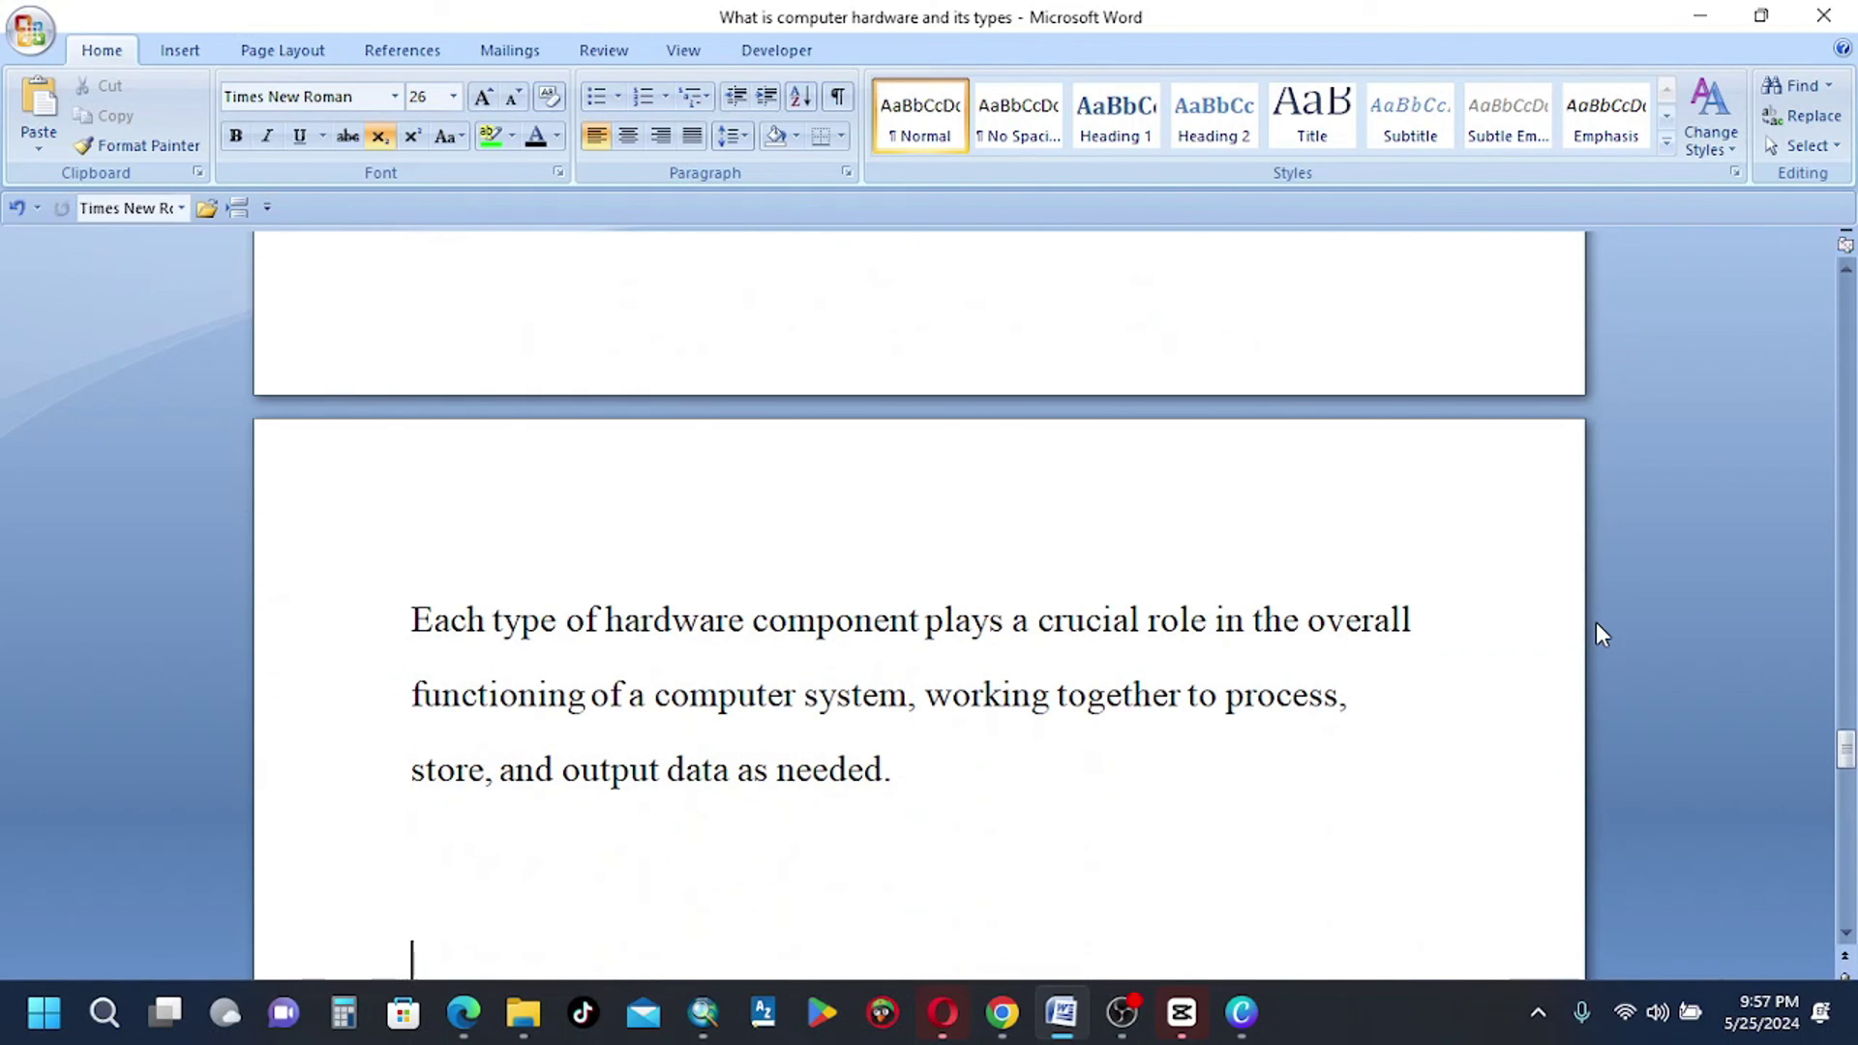
pyautogui.press('Down')
pyautogui.press('Down')
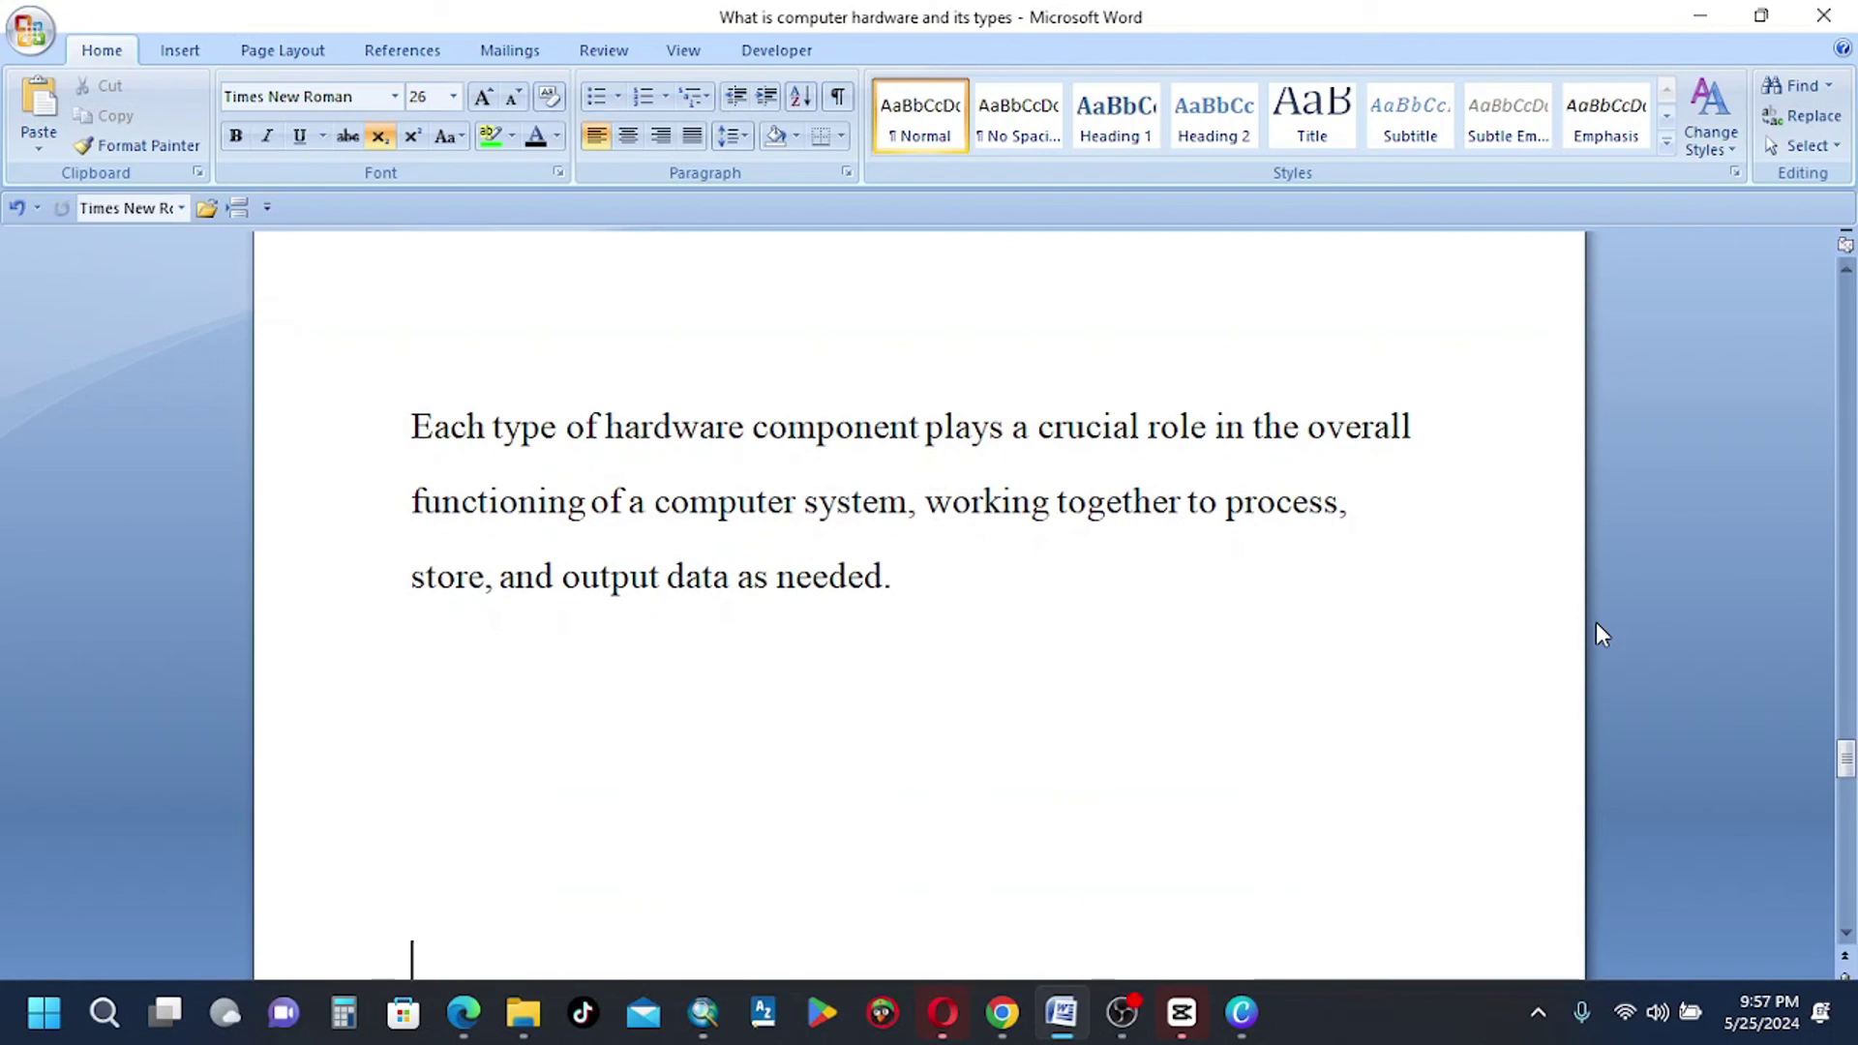
pyautogui.press('Down')
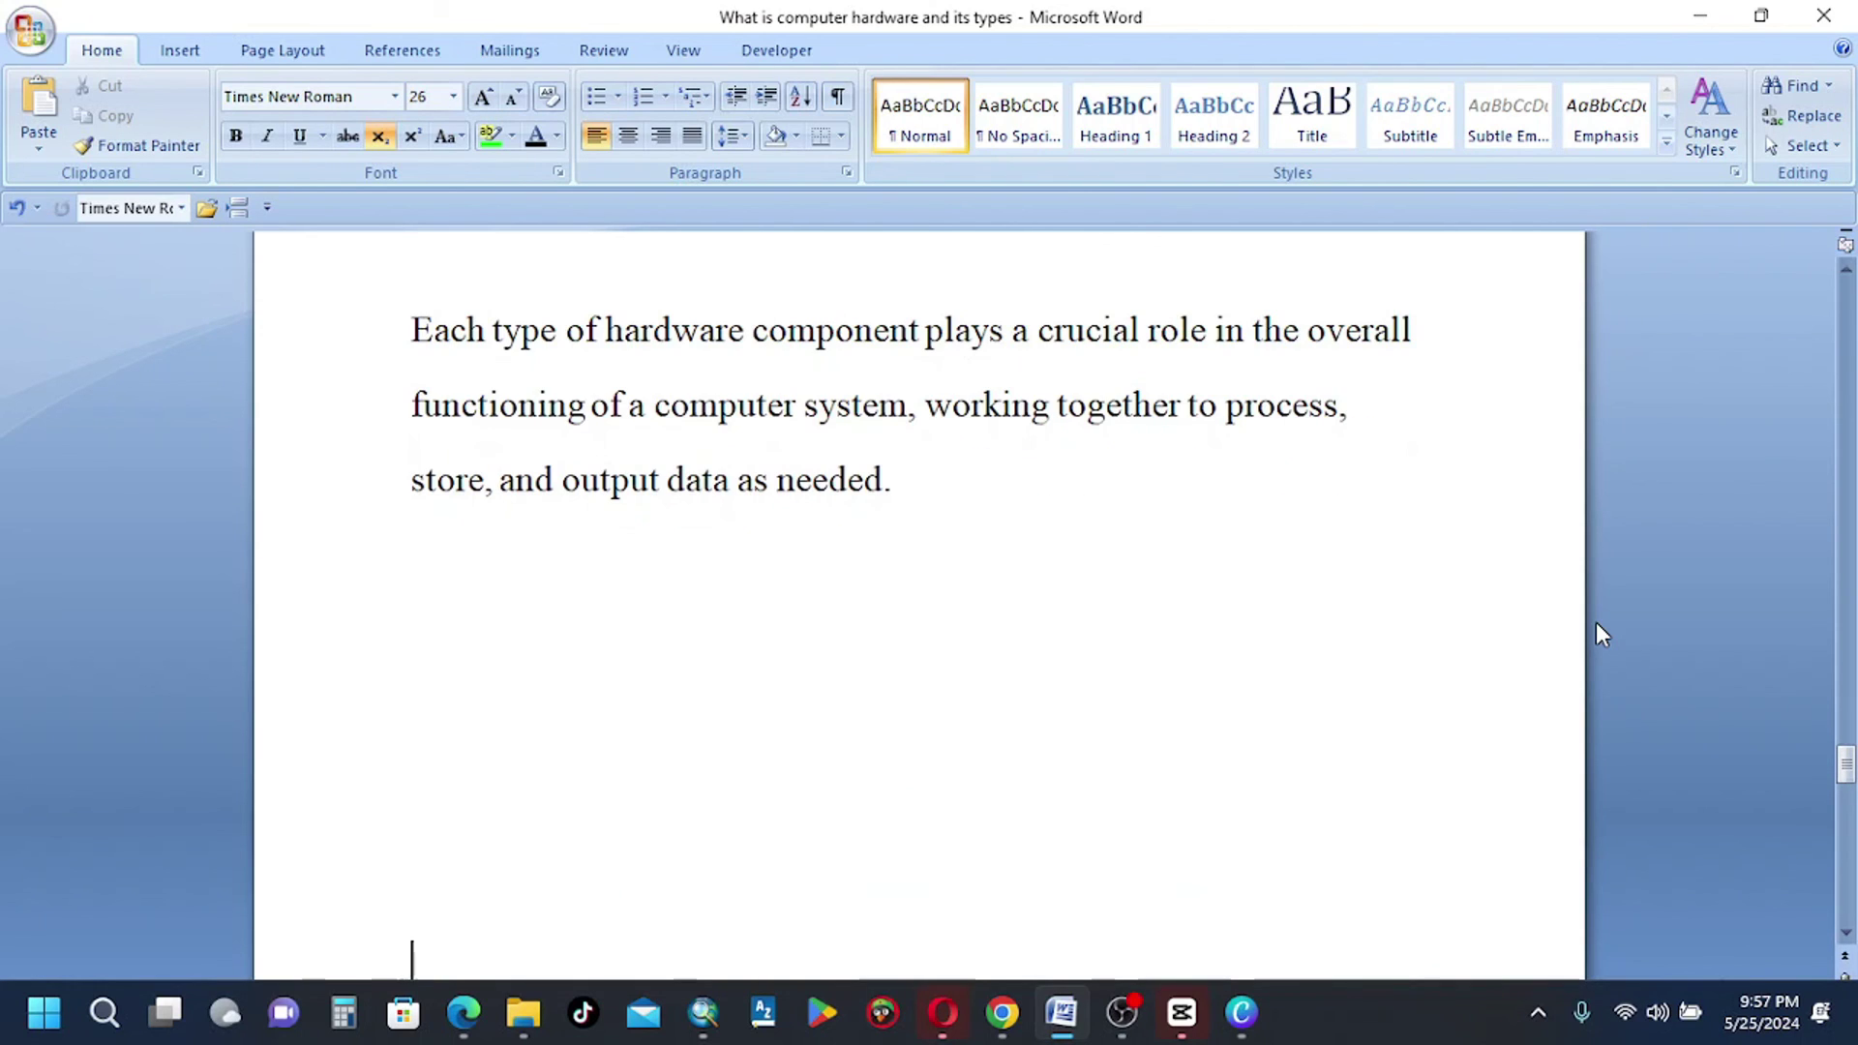